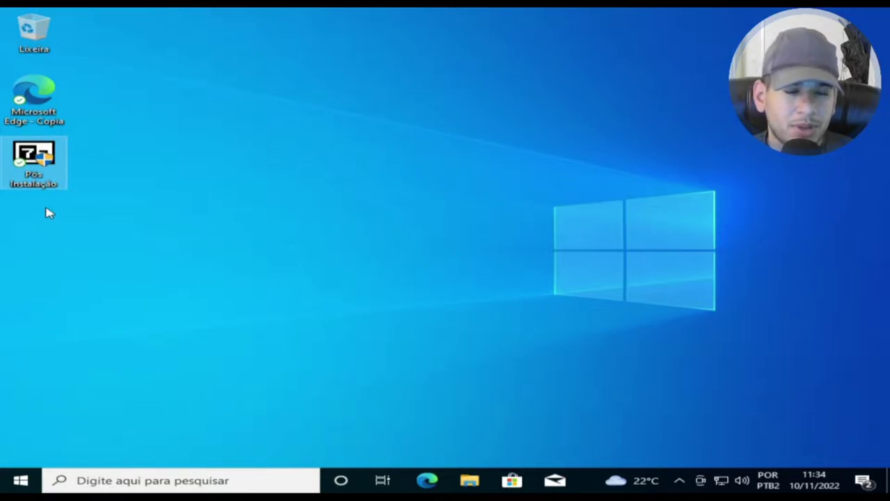
- Check the CPU performance details in Task Manager, closing it when done
right_click(27, 159)
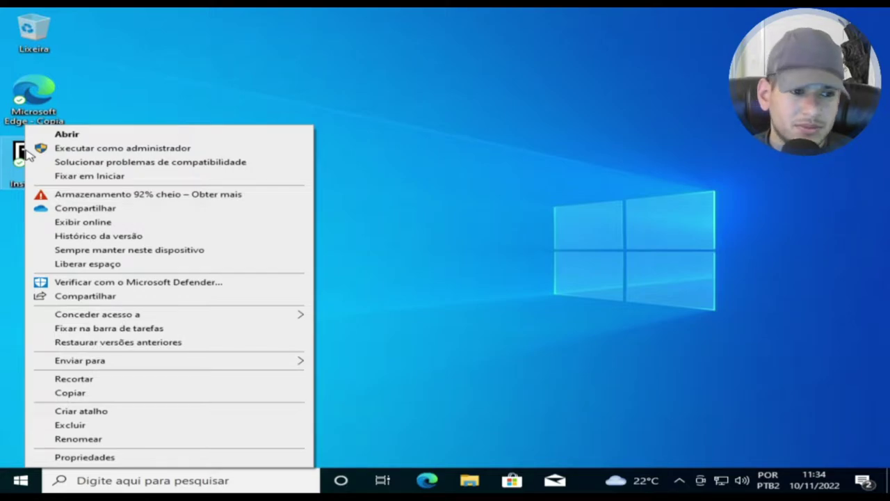
left_click(559, 175)
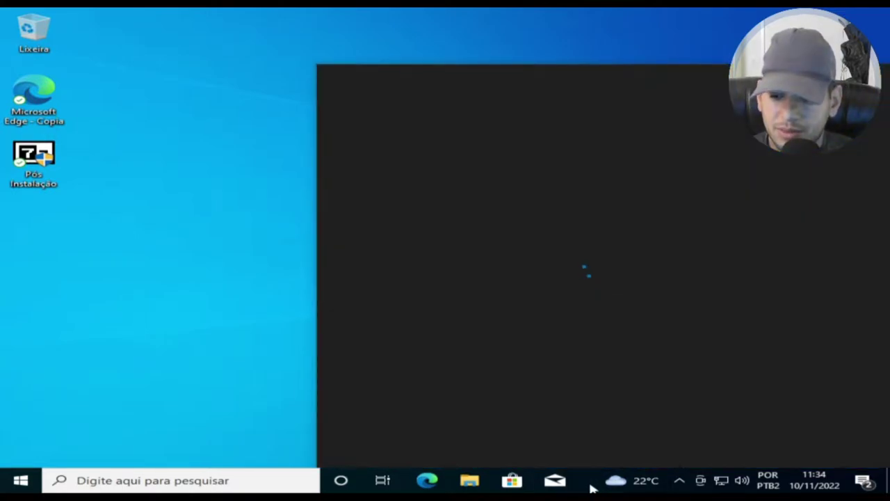
right_click(593, 486)
left_click(626, 419)
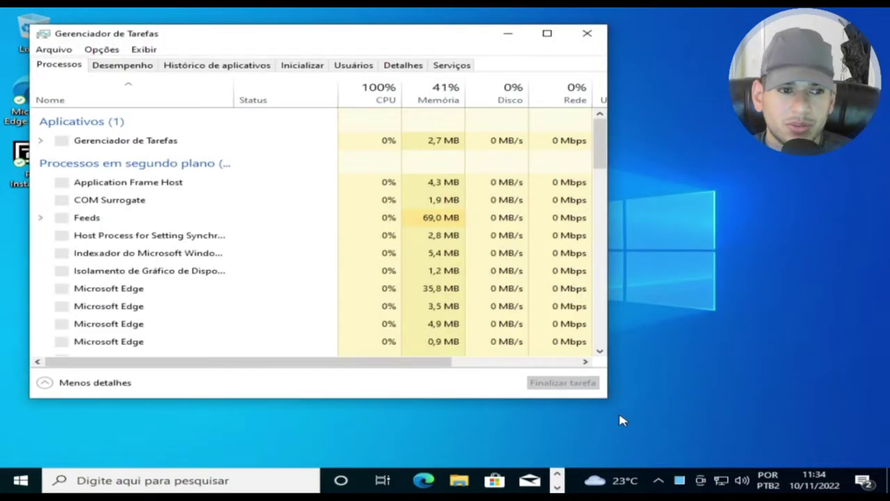
left_click(127, 69)
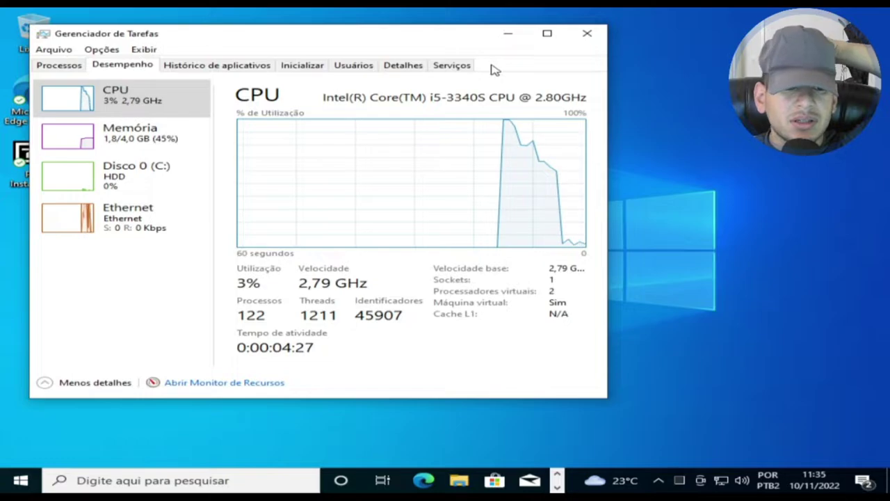
left_click(586, 36)
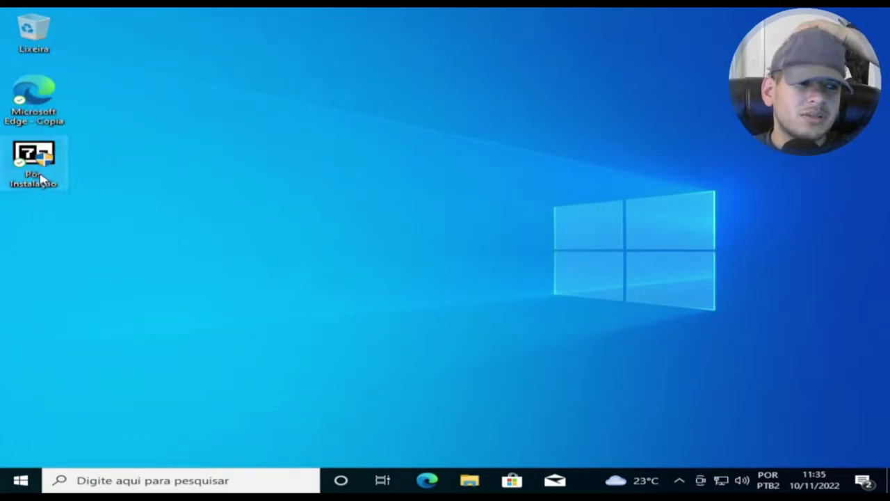
- Run the desktop's Pós Instalação archive as administrator, overriding the SmartScreen block and allowing it to make changes
right_click(38, 175)
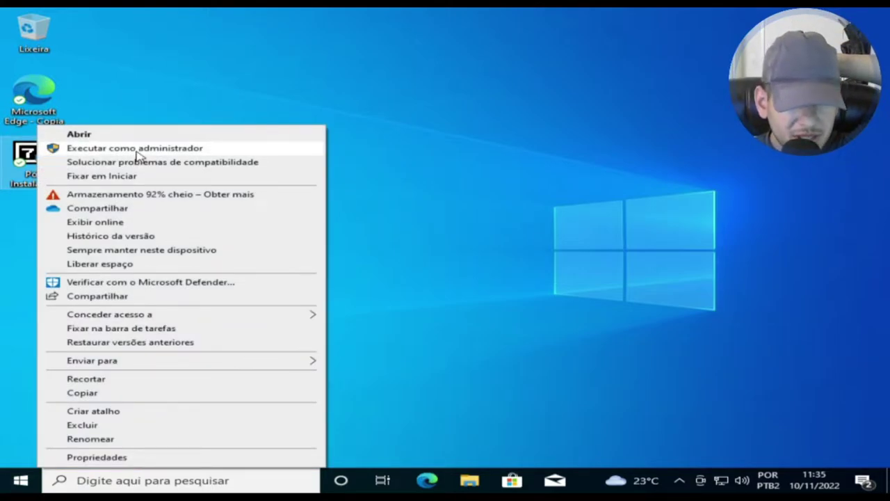
left_click(139, 148)
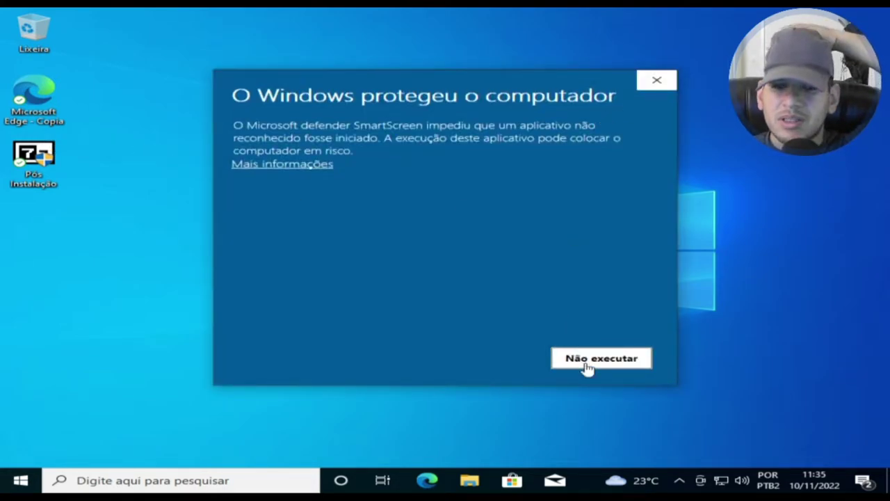
left_click(286, 167)
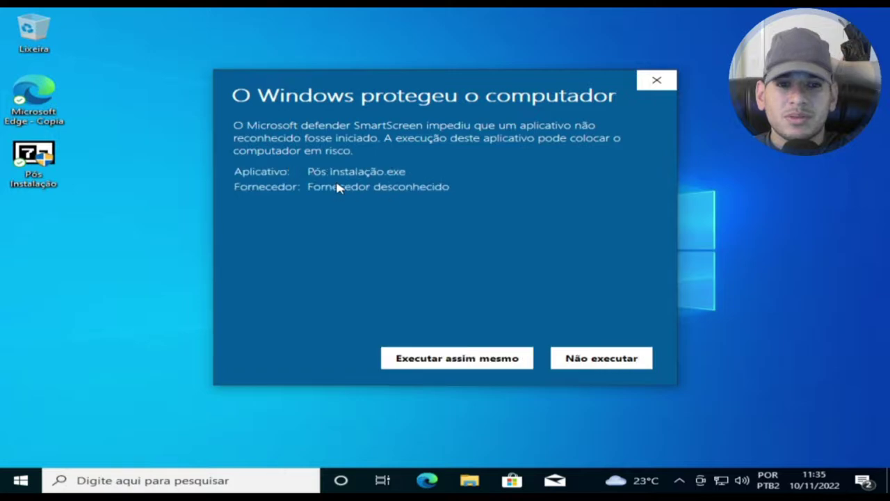
left_click(479, 364)
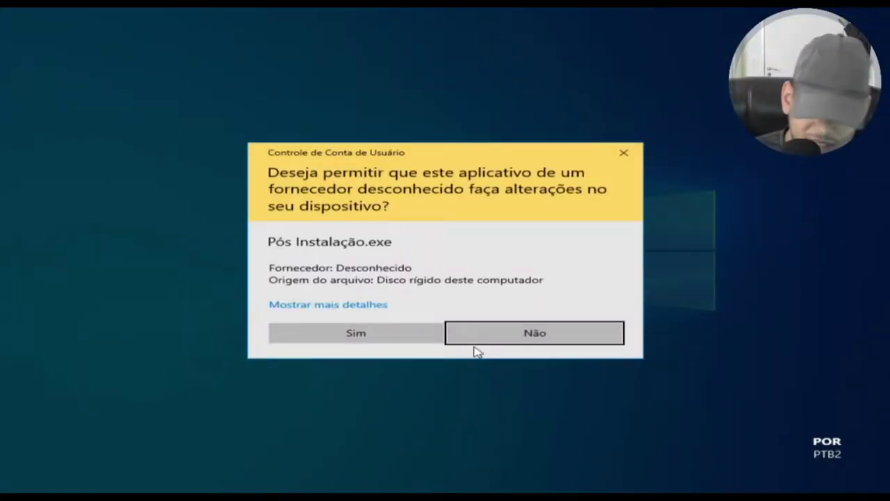
key("Left")
key("Return")
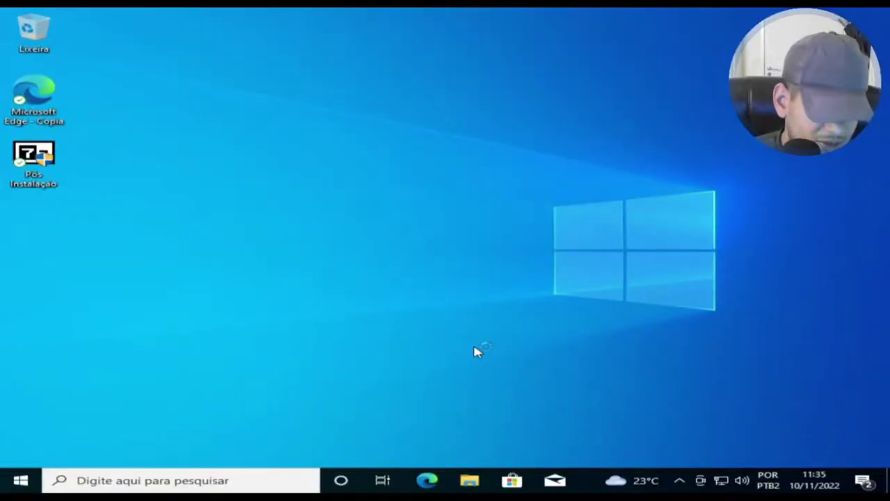
- Run winver to check the installed Windows version, closing the information window when done
key("super+r")
type("wi")
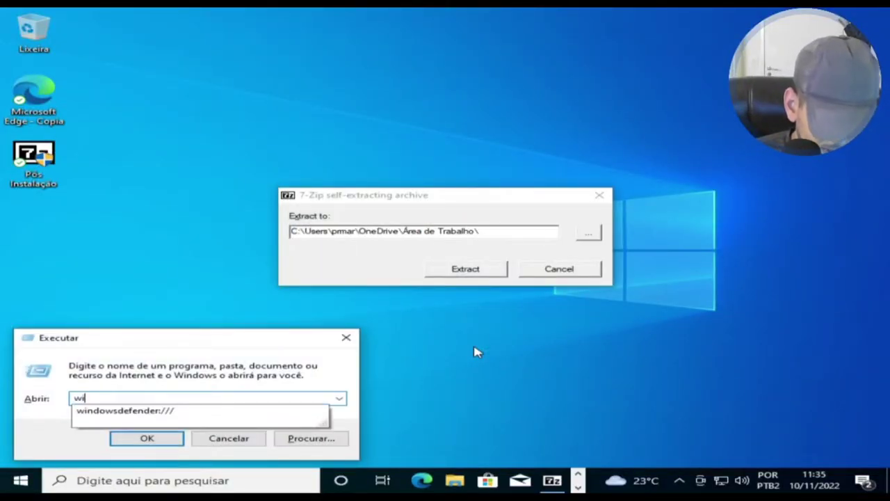
type("nver")
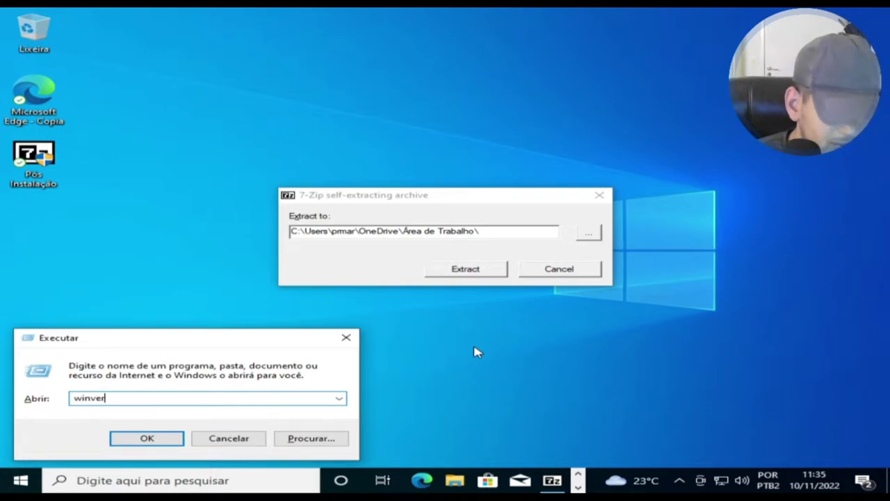
key("Return")
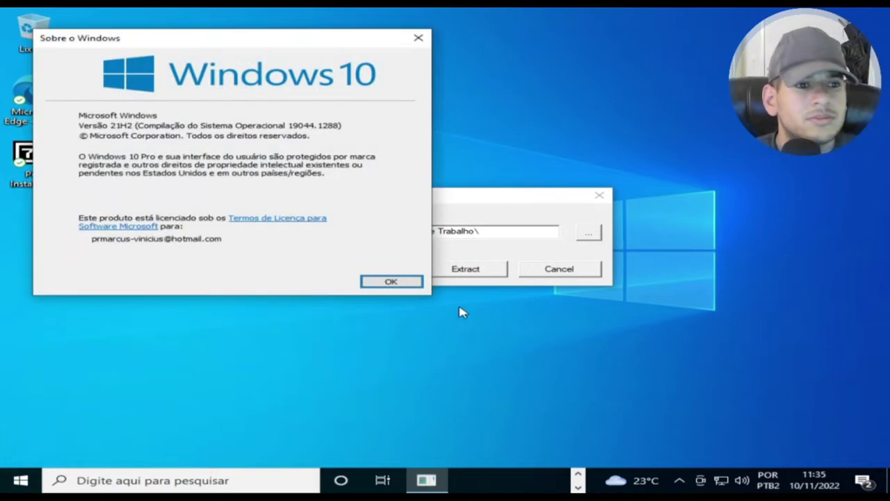
left_click(426, 43)
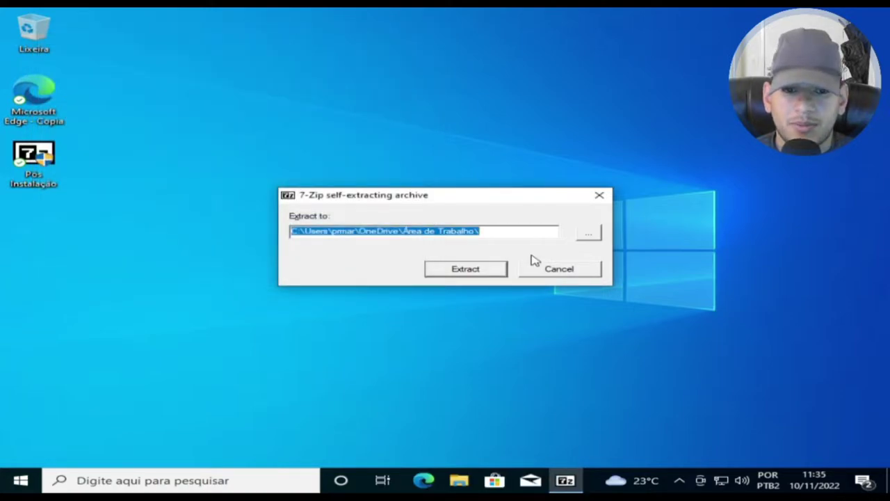
- Extract the self-extracting archive to the default desktop location, entering the archive password with Show password enabled
left_click(472, 275)
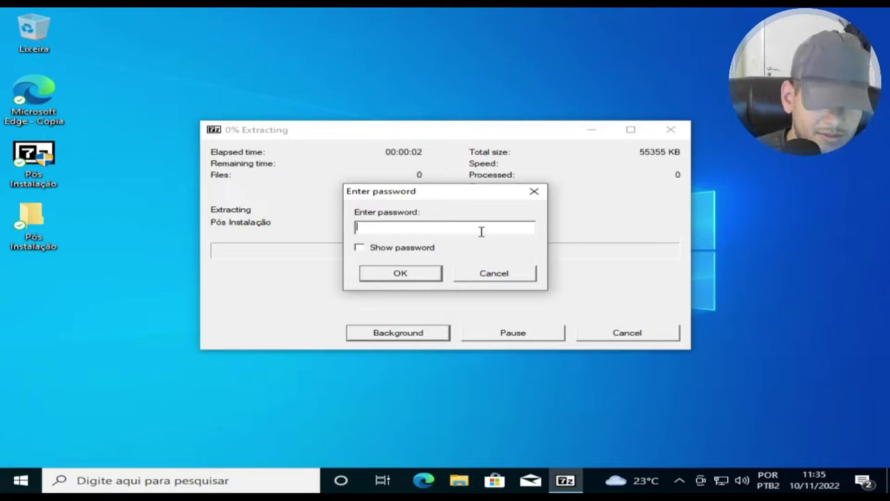
type("1")
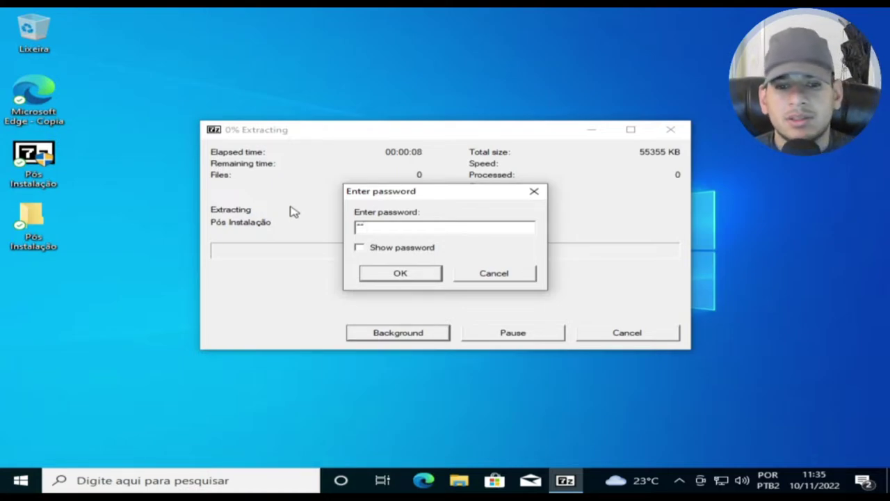
left_click(361, 248)
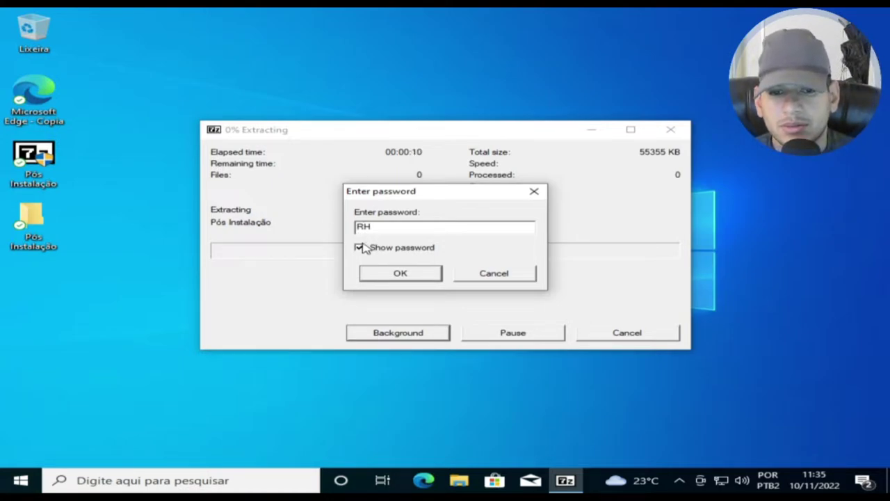
left_click(426, 277)
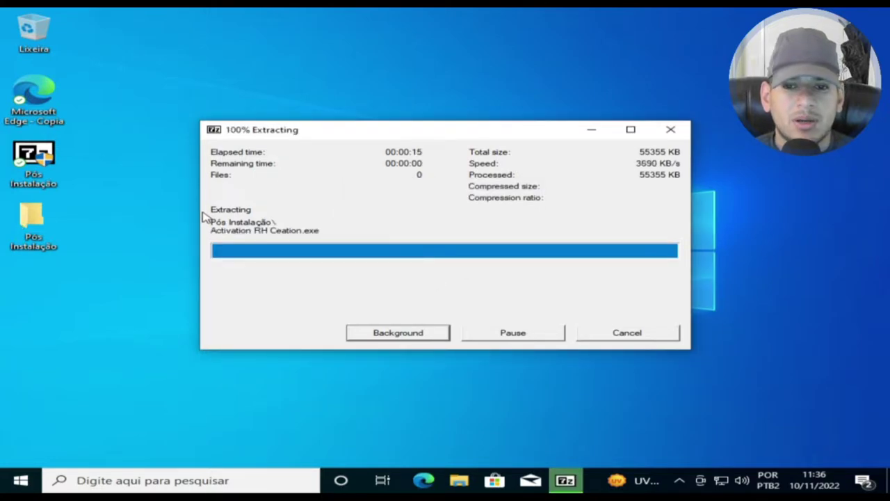
- Run Activation RH Ceation as administrator from the extracted Pós Instalação folder and start its Ativar Windows option
double_click(32, 239)
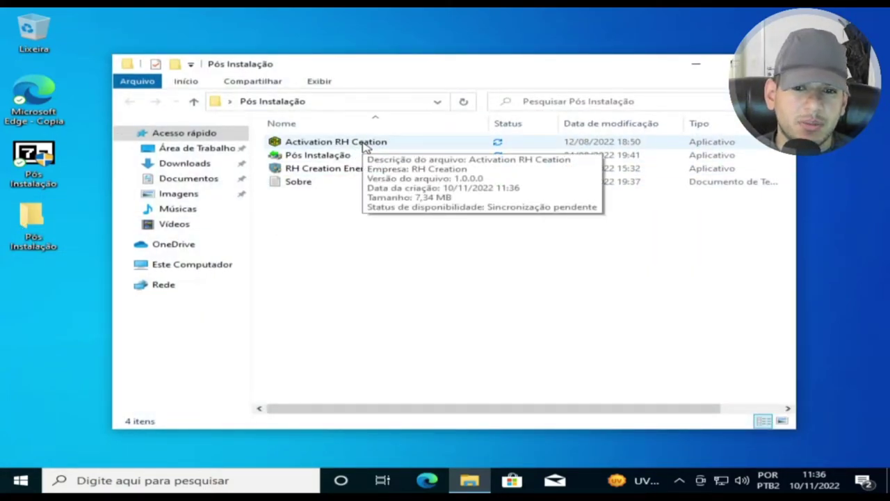
right_click(365, 146)
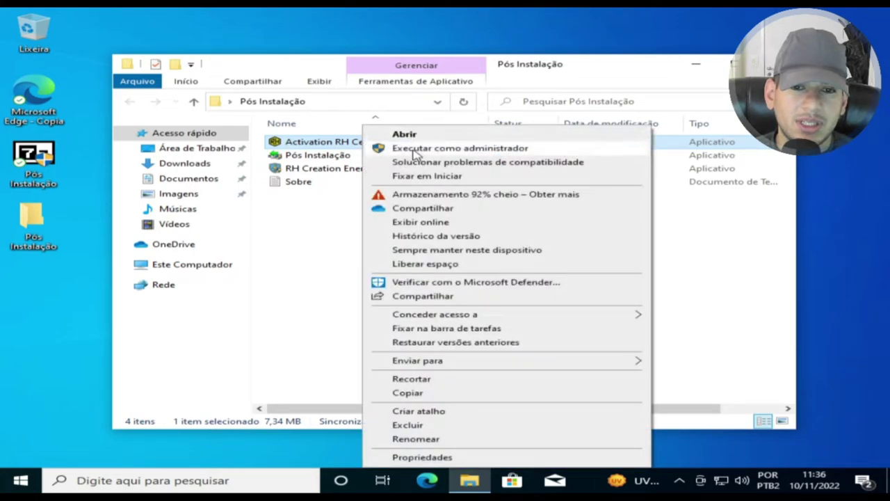
left_click(415, 150)
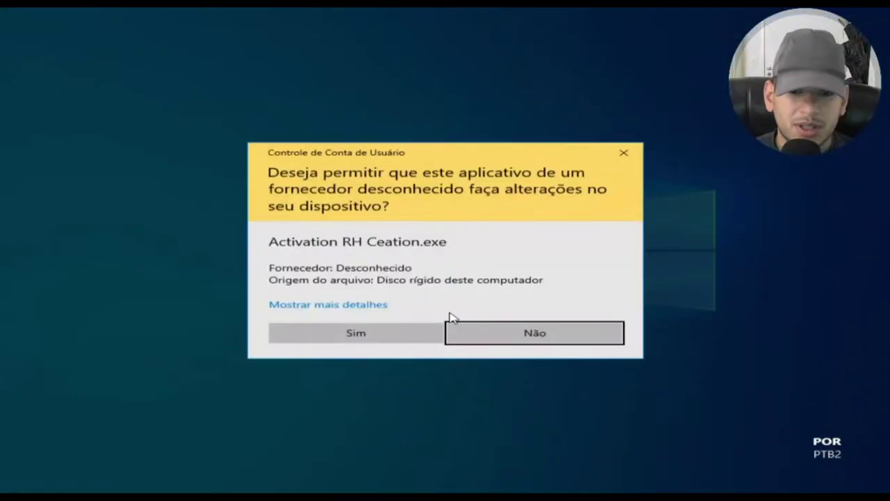
left_click(386, 335)
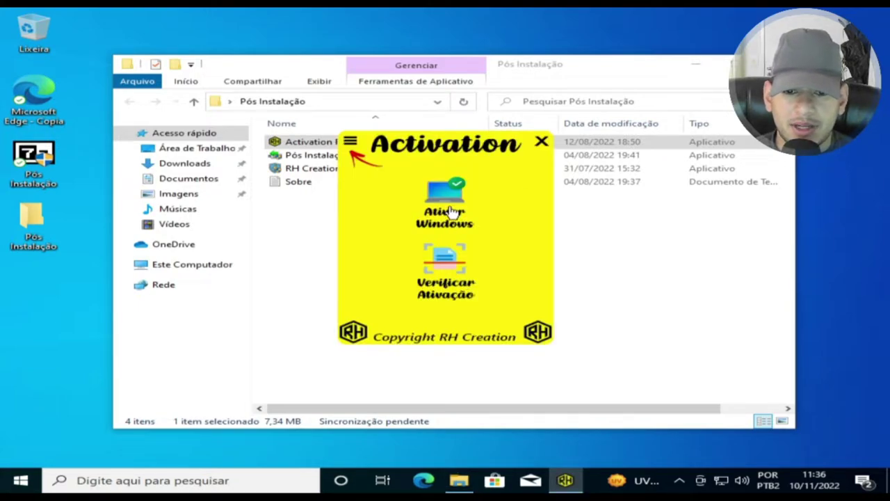
left_click(449, 211)
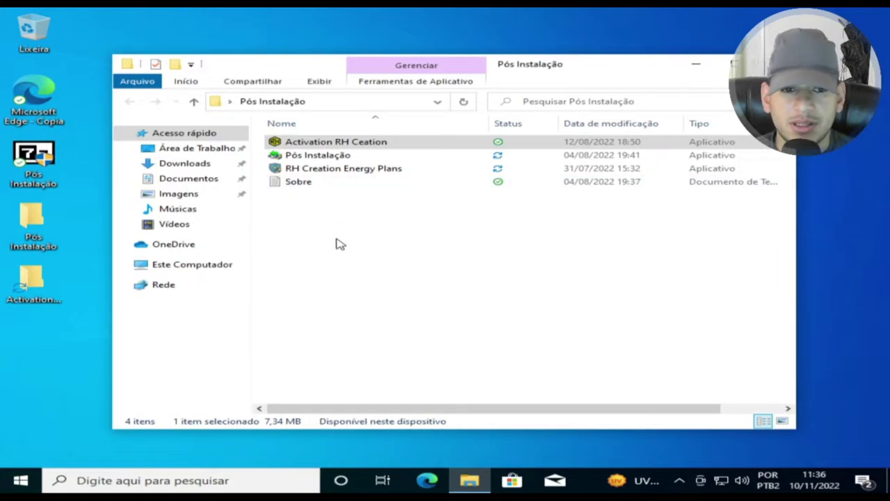
- Run RH Creation Energy Plans as administrator and activate its energy plans
right_click(313, 172)
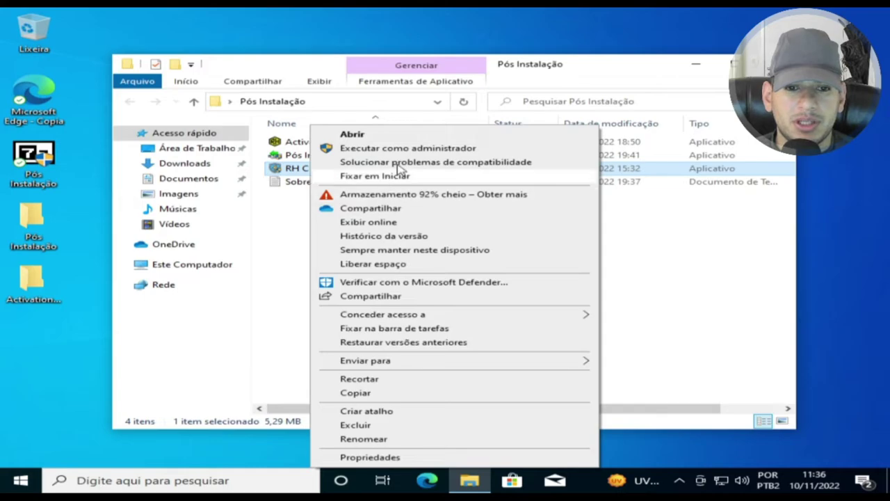
left_click(403, 150)
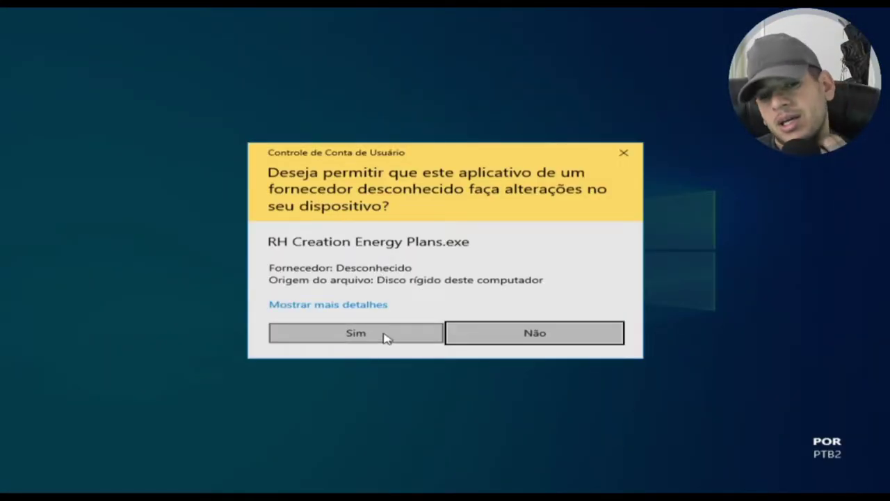
left_click(387, 335)
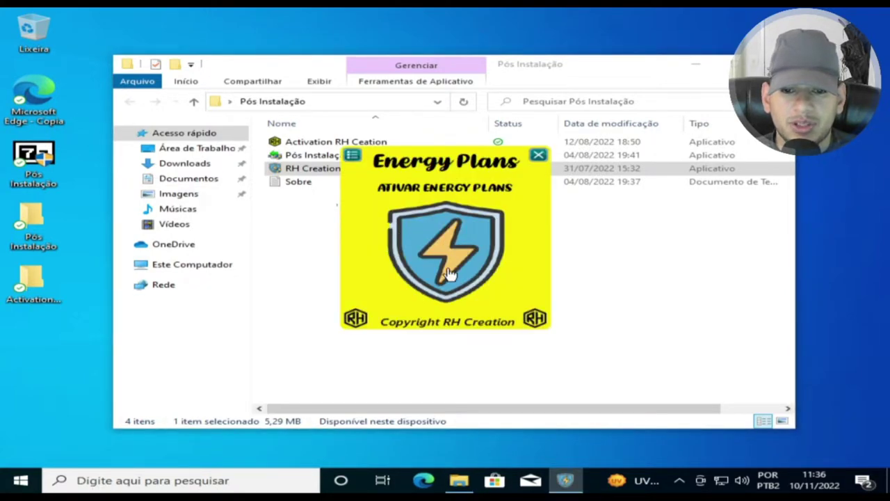
left_click(438, 252)
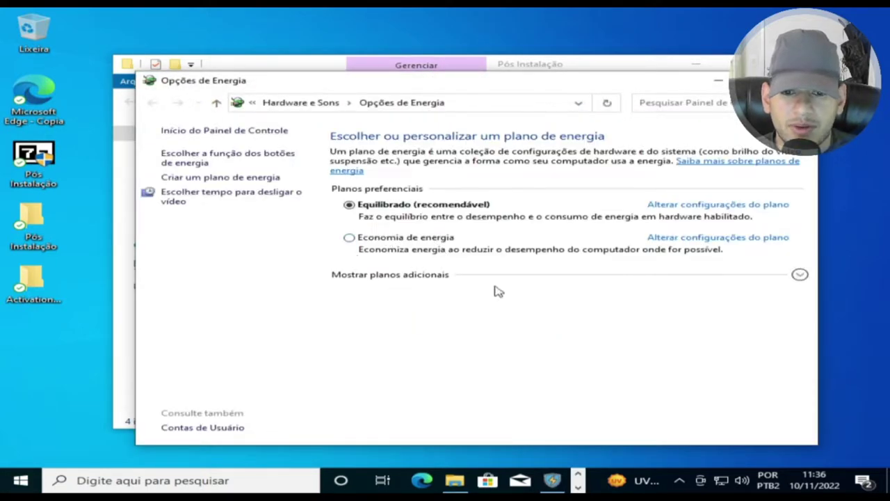
- Choose RH Creation Power Gaming from the additional power plans, closing the power options and Energy Plans windows
left_click(805, 275)
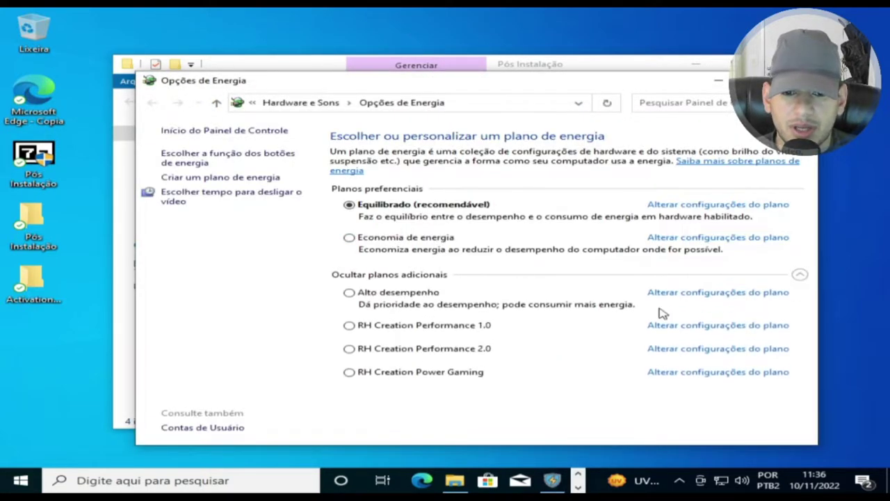
left_click(357, 373)
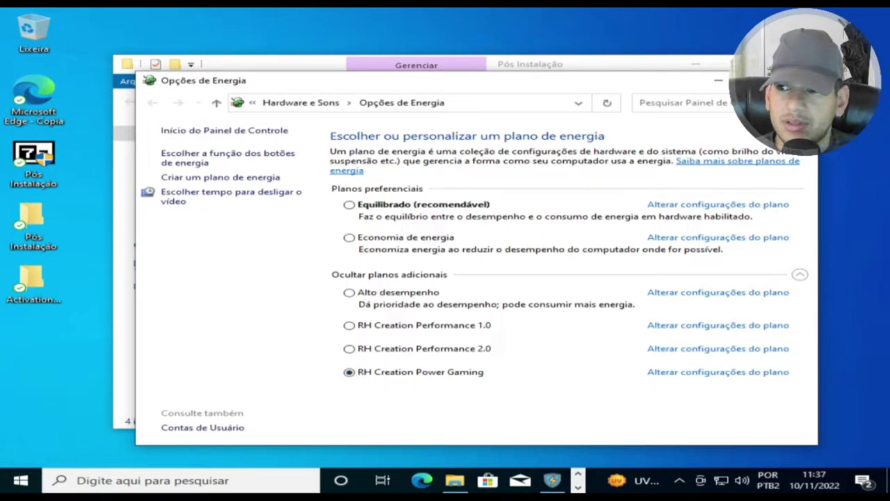
left_click(799, 80)
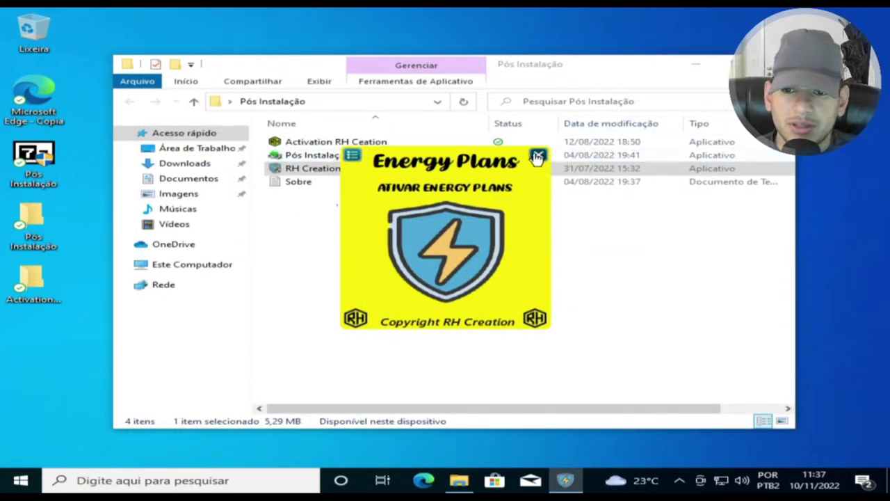
left_click(537, 156)
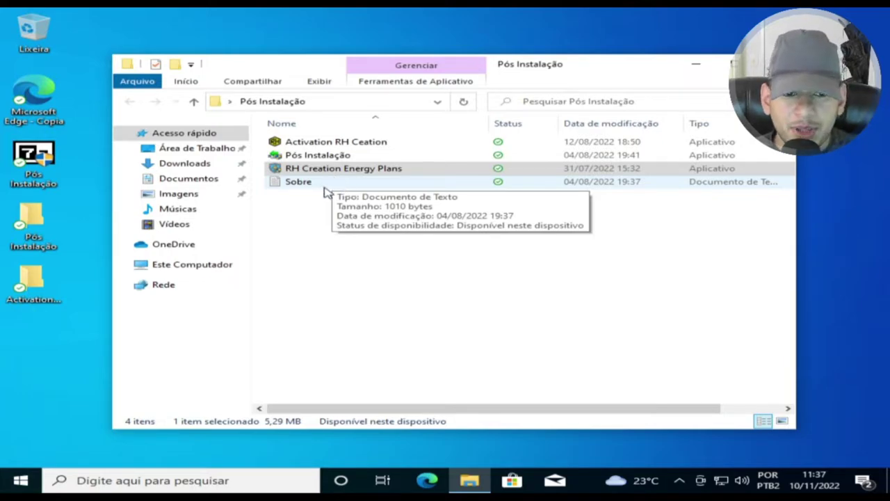
- Read the Sobre text file's list of post-installation programs and energy plans, closing it when done
left_click(324, 186)
double_click(327, 192)
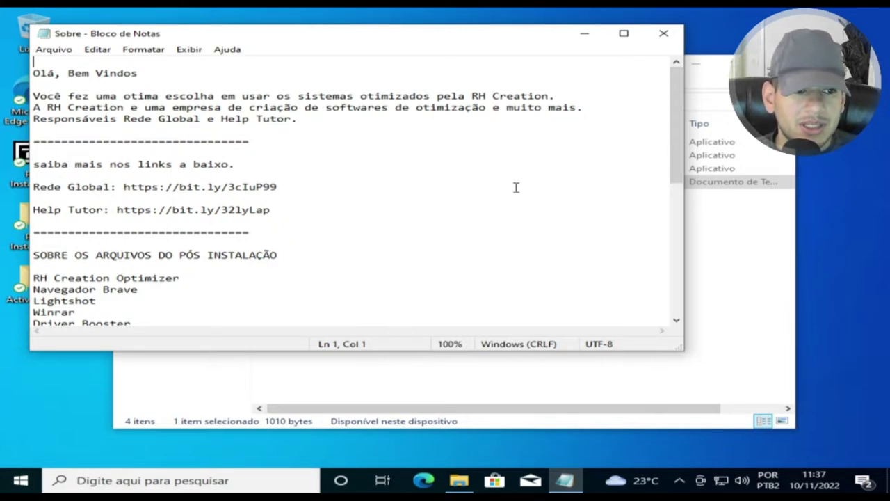
scroll(514, 216, "down", 2)
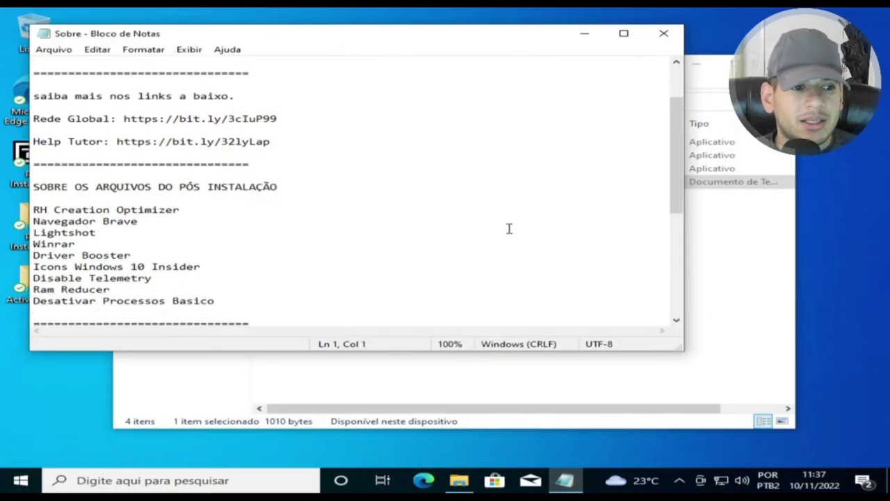
scroll(507, 229, "down", 5)
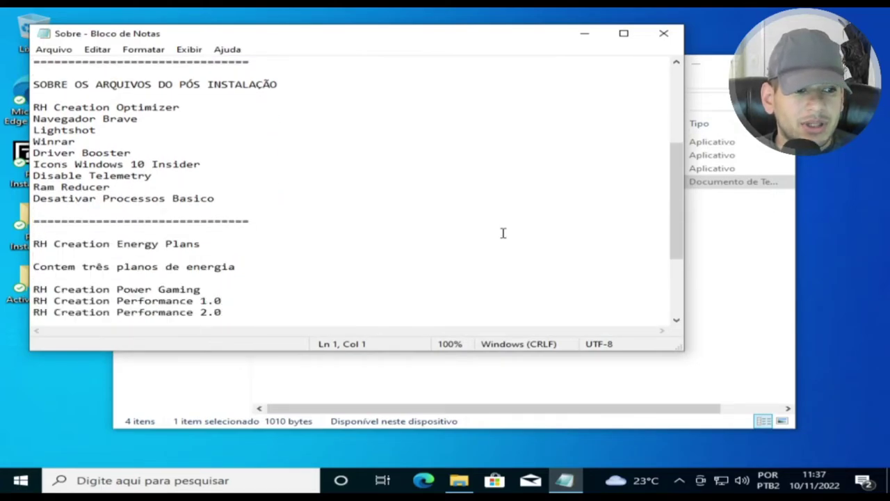
left_click(657, 40)
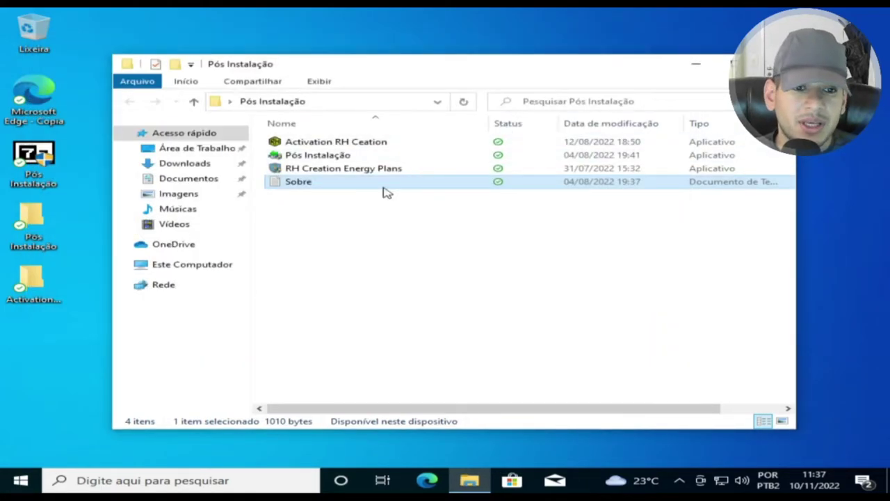
- Run the Pós Instalação application as administrator and start its installation
right_click(330, 161)
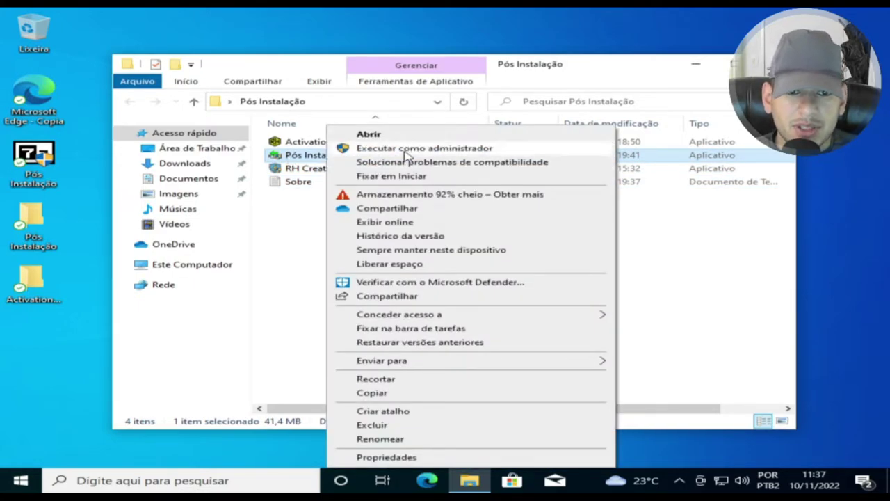
left_click(406, 153)
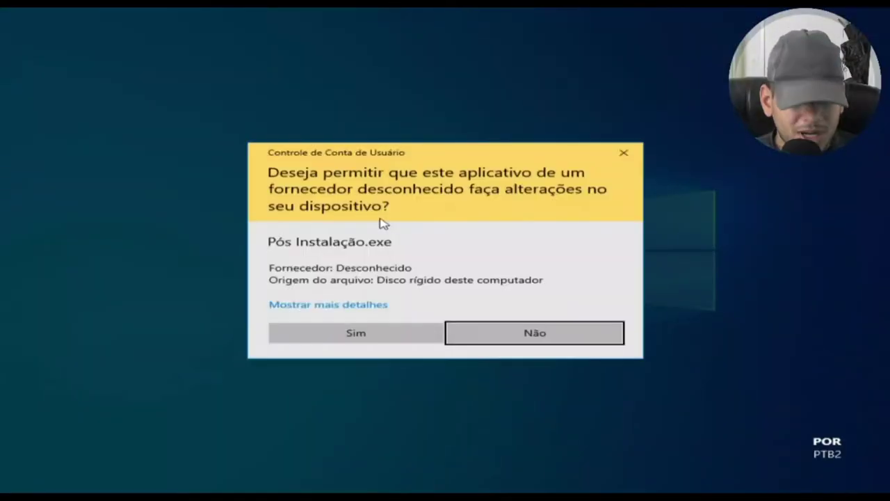
left_click(388, 331)
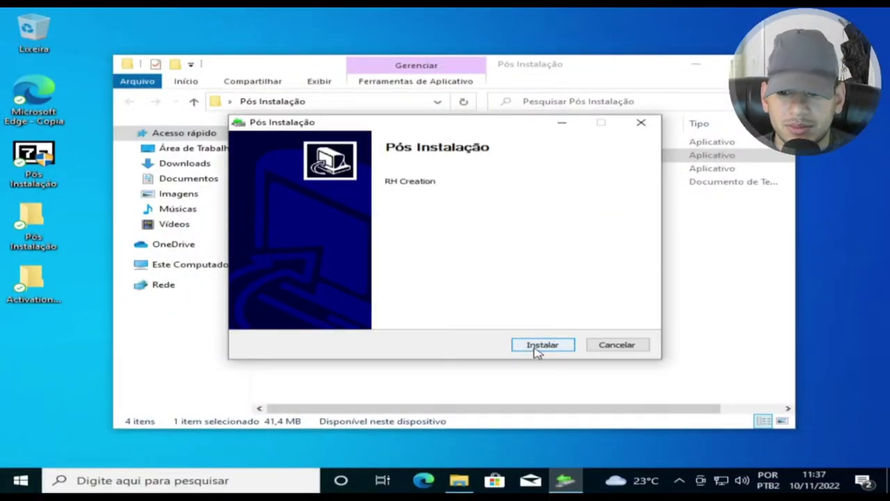
left_click(536, 350)
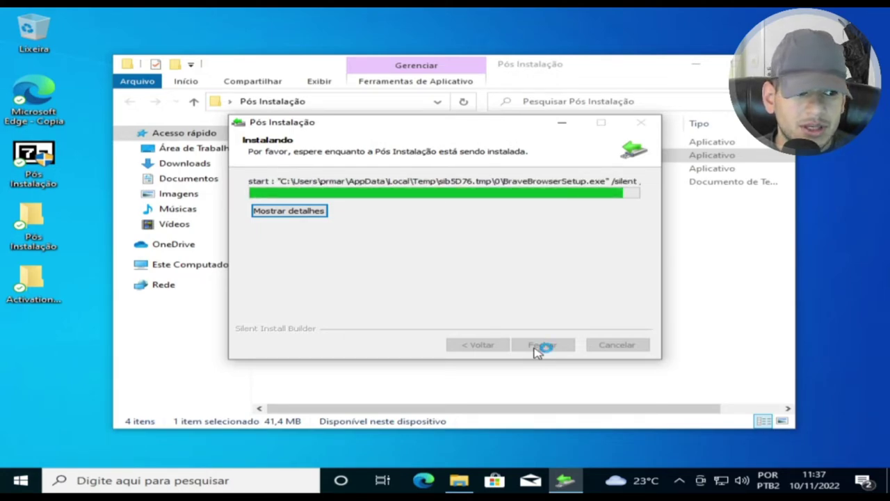
- Run the Activation_RH_Ceation script from its desktop folder as administrator and try the permanent Windows activation option, closing the console
left_click(35, 288)
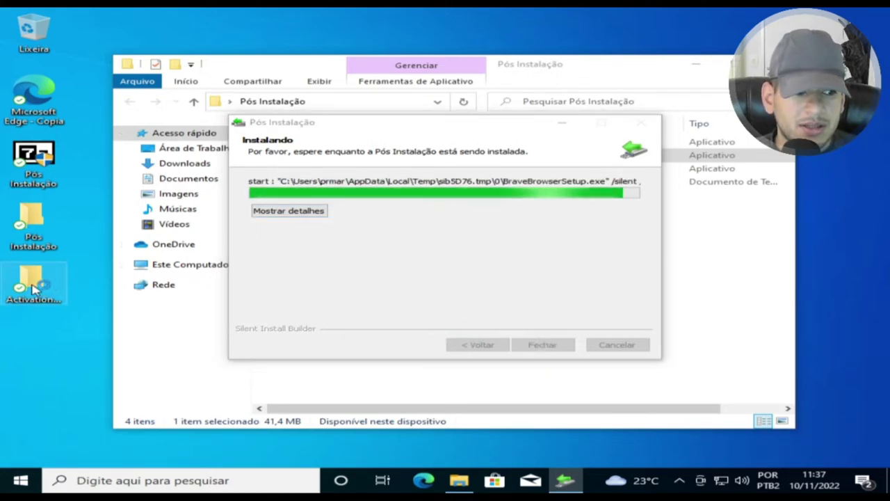
double_click(34, 289)
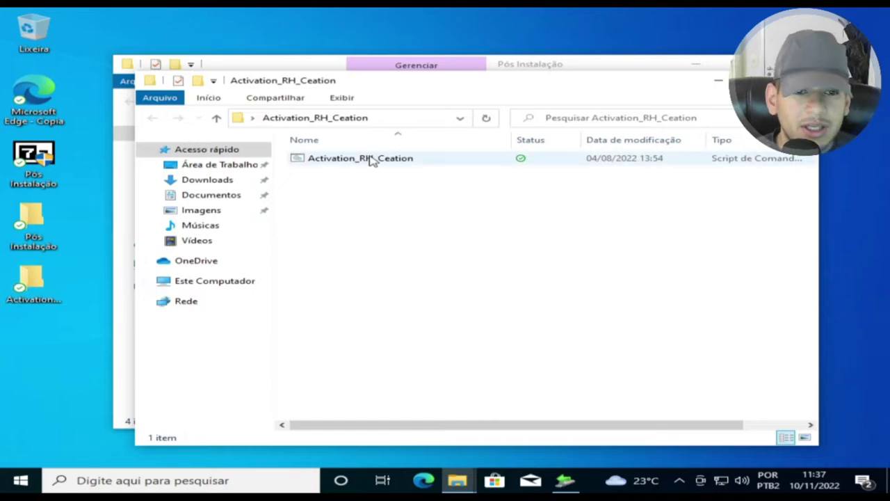
right_click(301, 161)
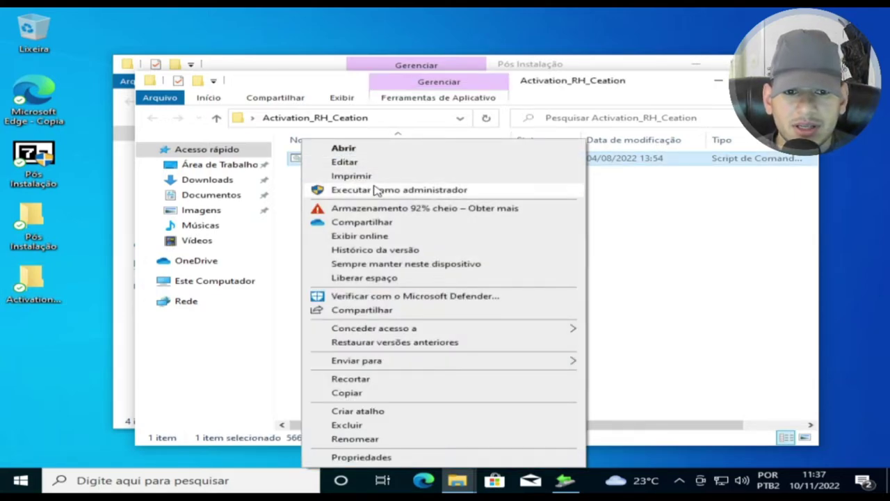
left_click(377, 190)
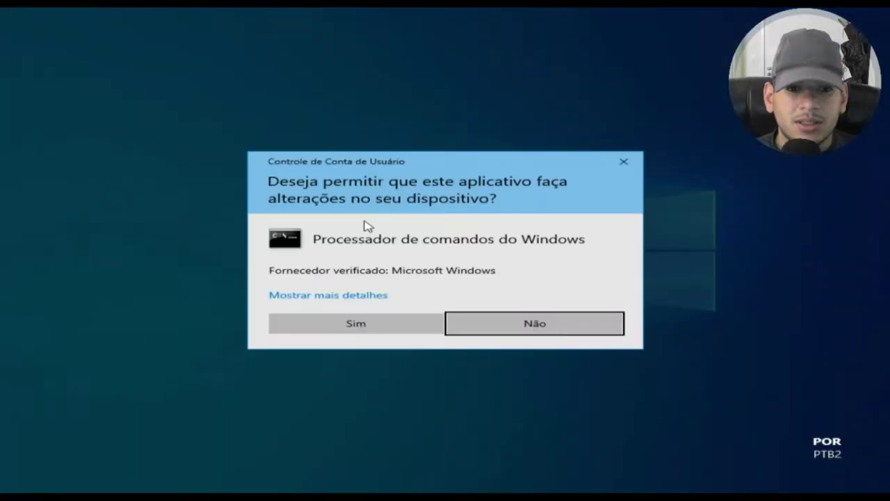
left_click(356, 324)
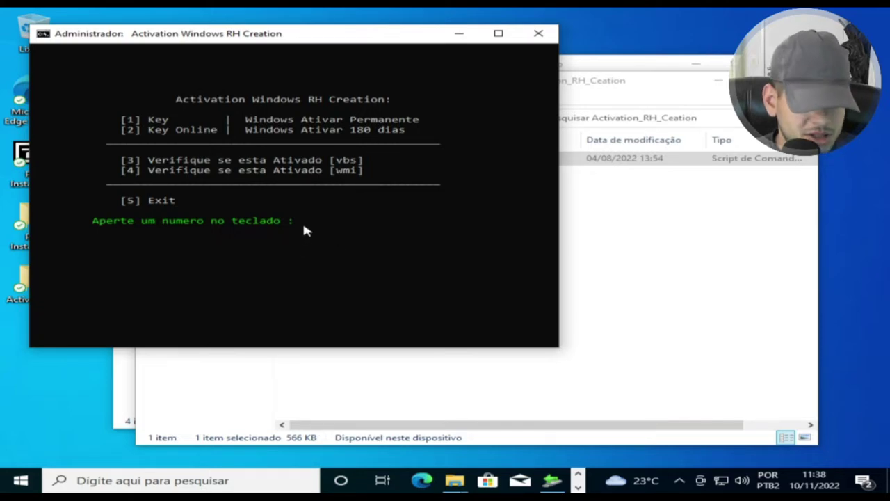
key("1")
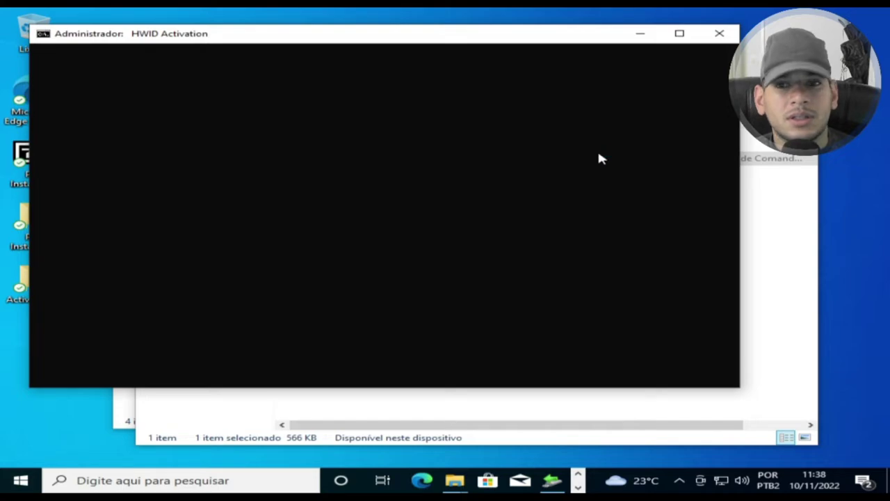
left_click(718, 35)
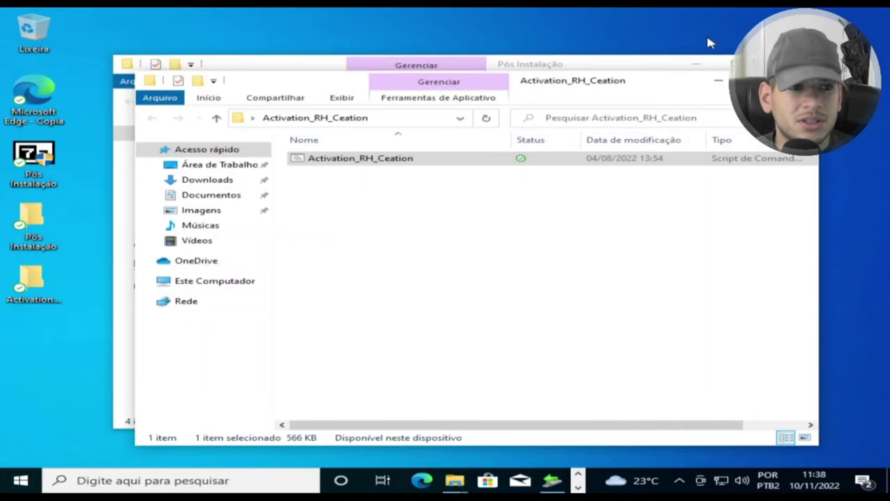
- Run the Activation_RH_Ceation script as administrator again and choose the Key Online option for 180-day Windows activation
right_click(374, 164)
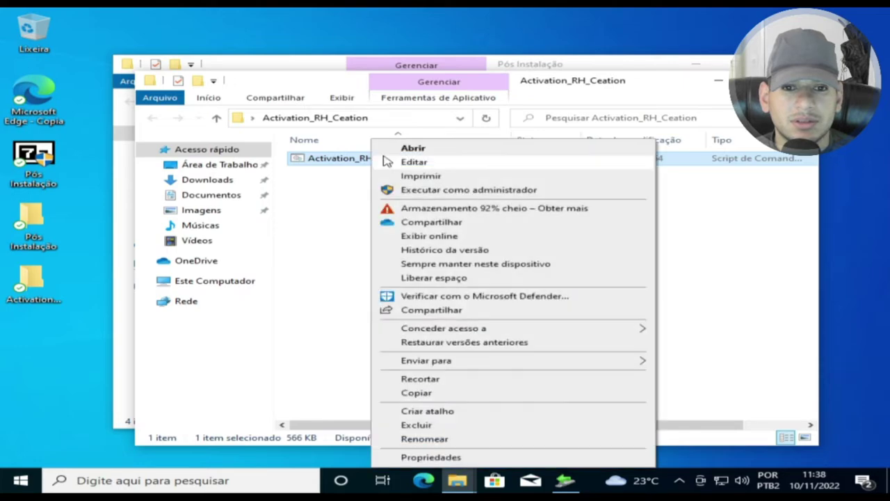
left_click(435, 191)
left_click(366, 324)
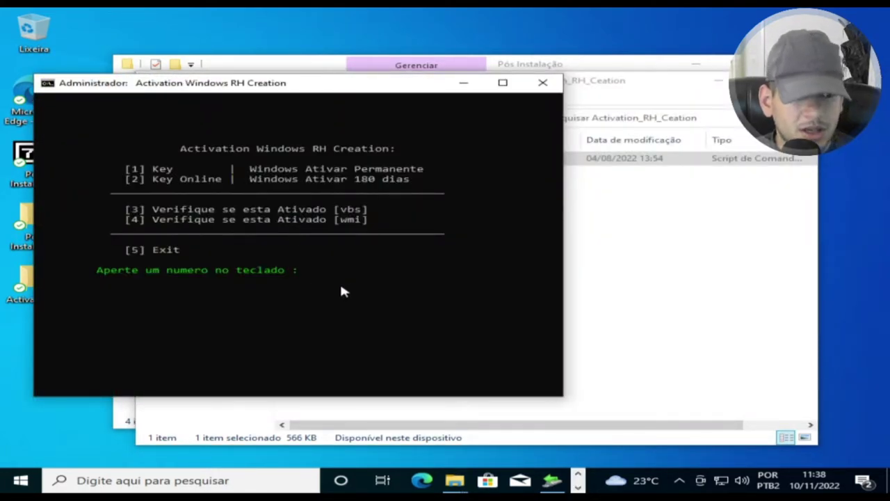
left_click(287, 299)
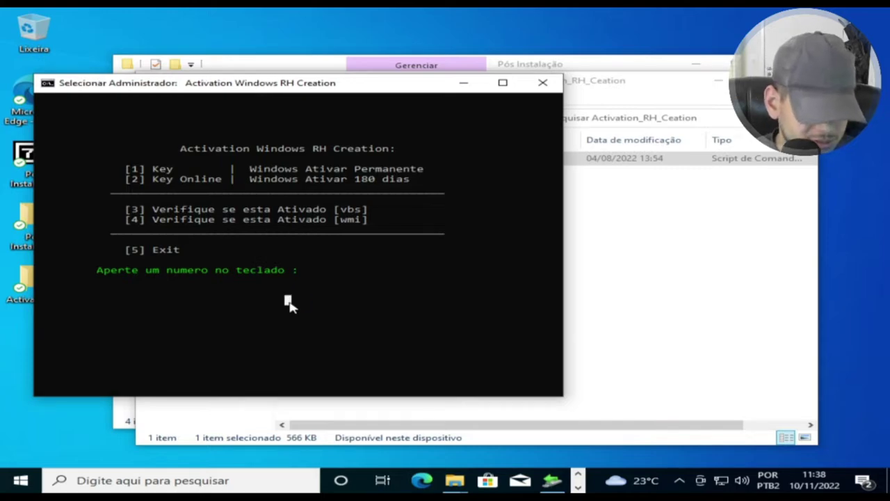
key("Escape")
key("2")
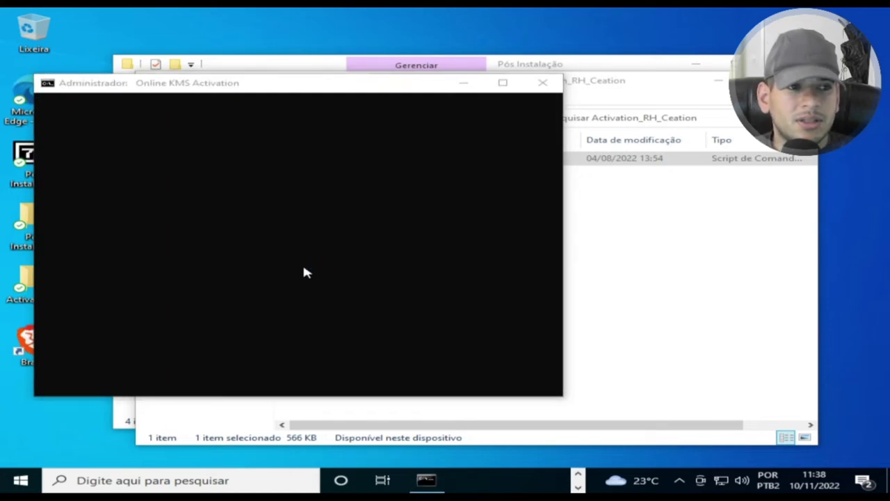
- Minimize the Online KMS Activation console to uncover the new Brave shortcut, and bring up the Pós Instalação installer
left_click(612, 255)
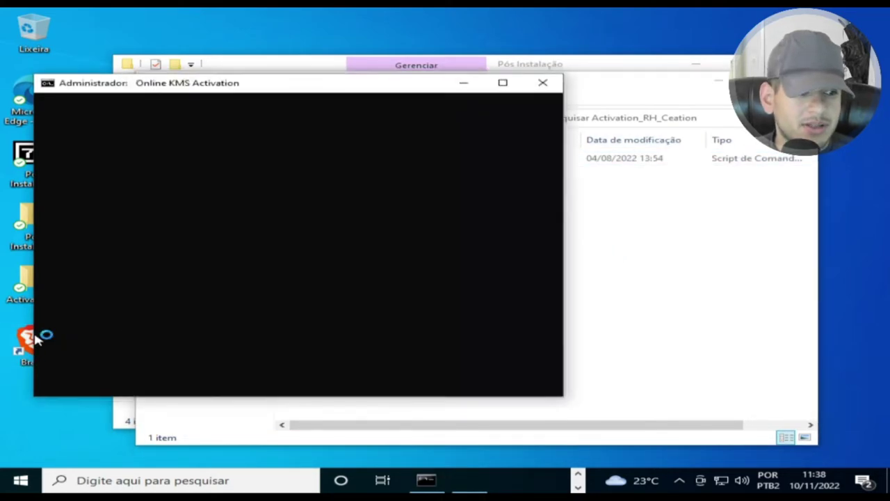
left_click(44, 338)
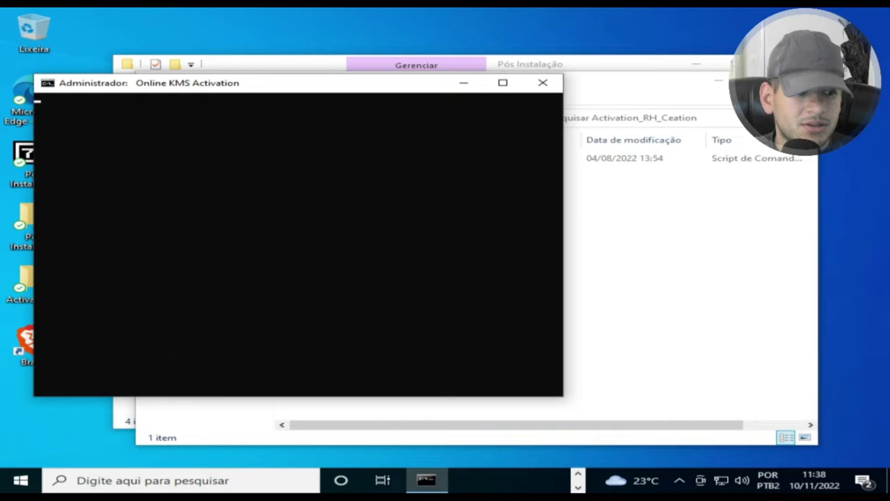
left_click(464, 82)
left_click(34, 344)
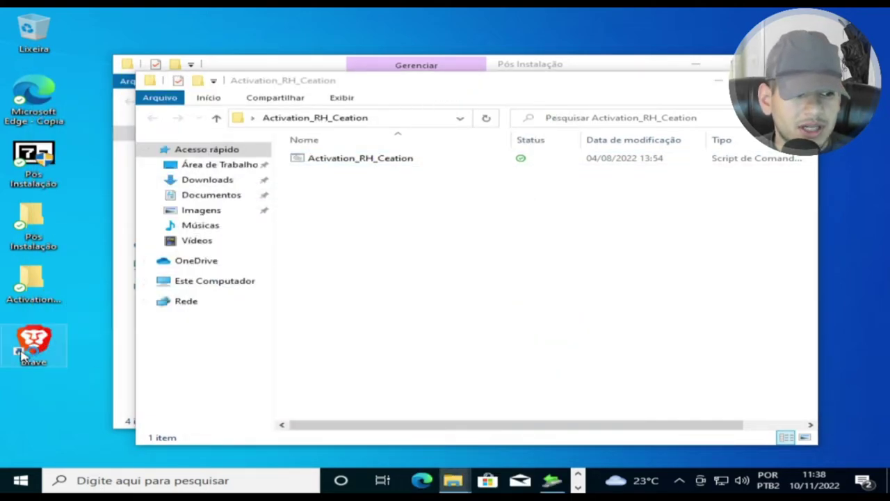
left_click(553, 481)
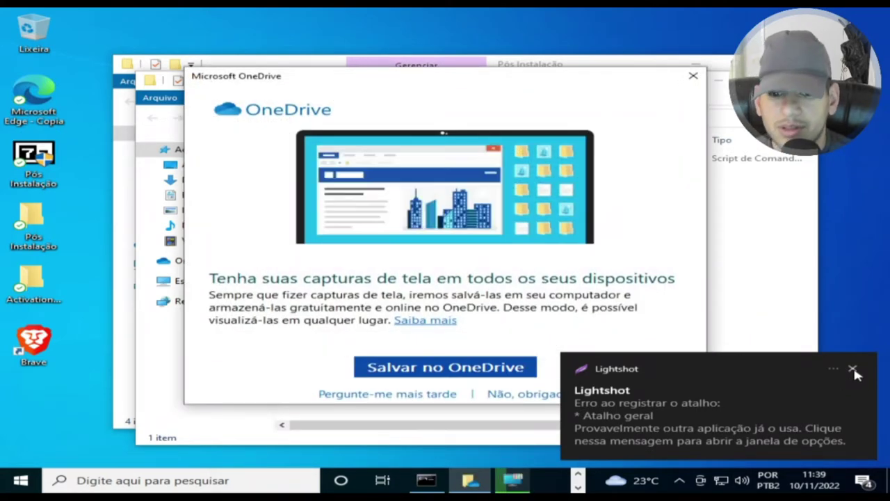
- Dismiss the Lightshot notification and the OneDrive screenshot prompt, checking the hidden notification area icons
left_click(854, 370)
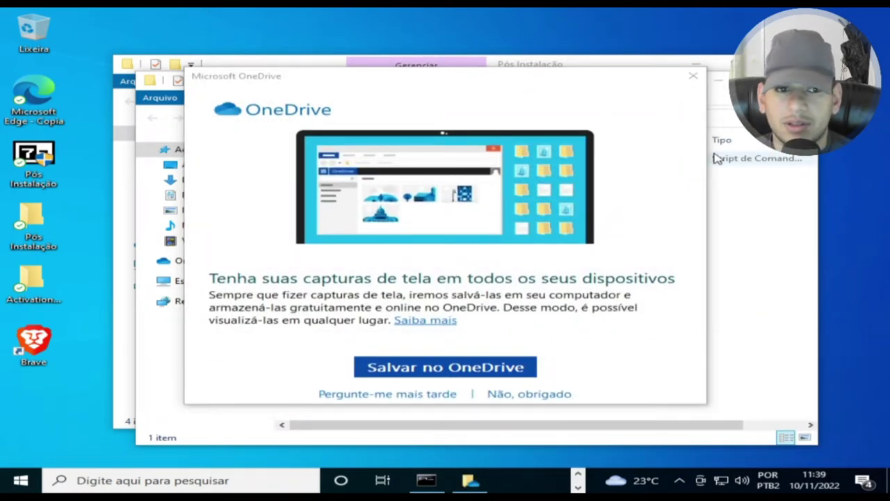
left_click(696, 77)
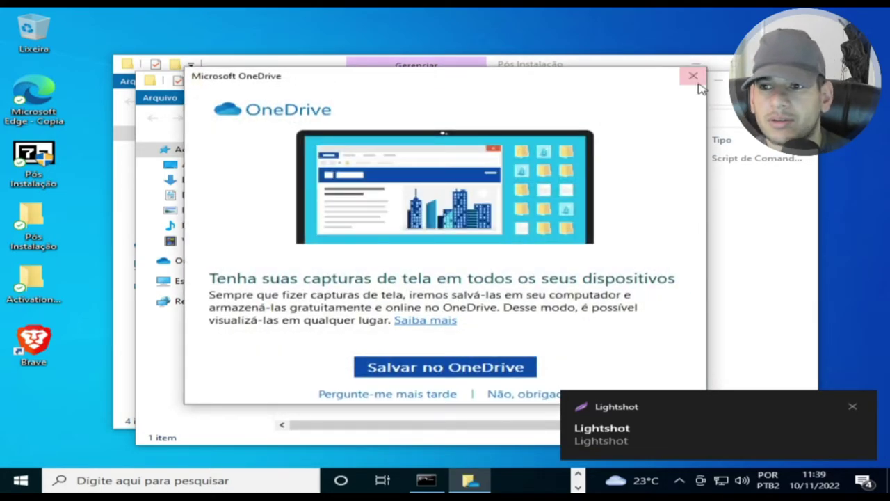
left_click(693, 76)
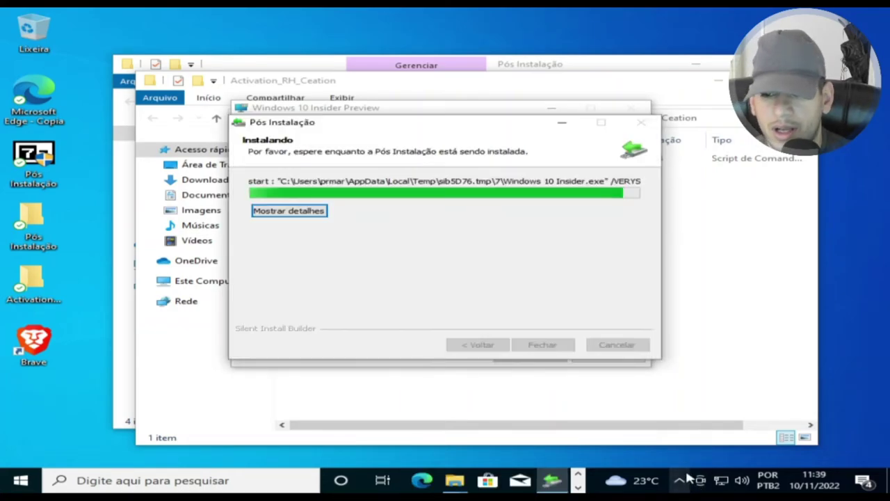
left_click(679, 479)
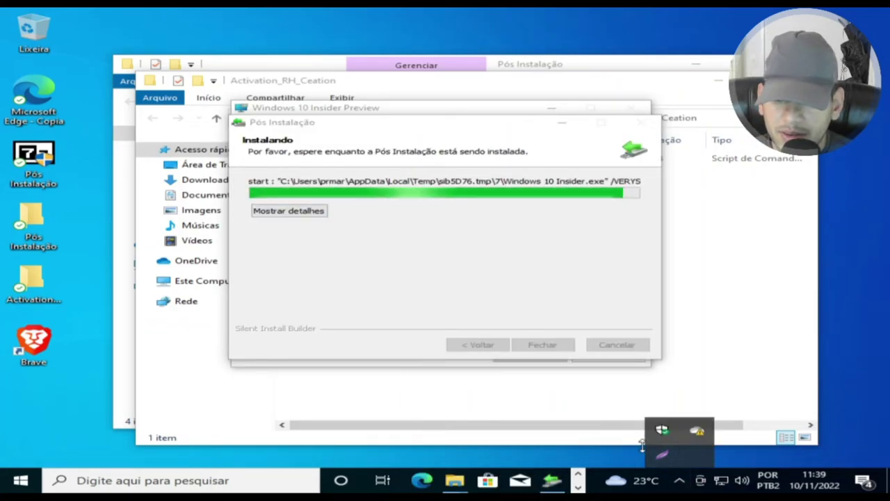
- Accept the Windows 10 Insider Preview license agreement, keeping English as the language, and continue to the patch options
left_click(553, 481)
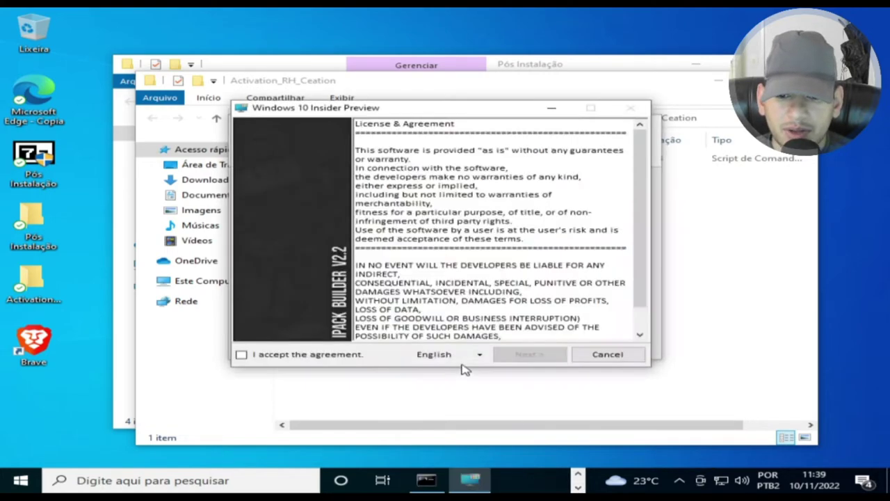
left_click(252, 356)
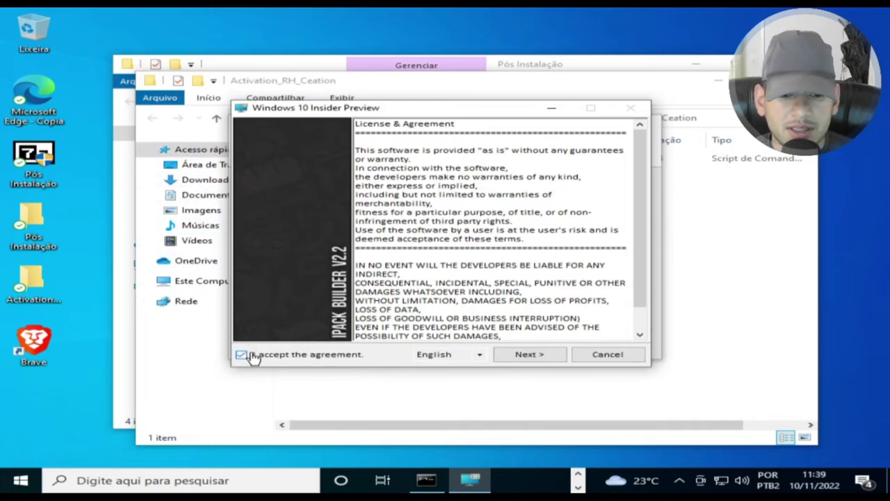
left_click(479, 356)
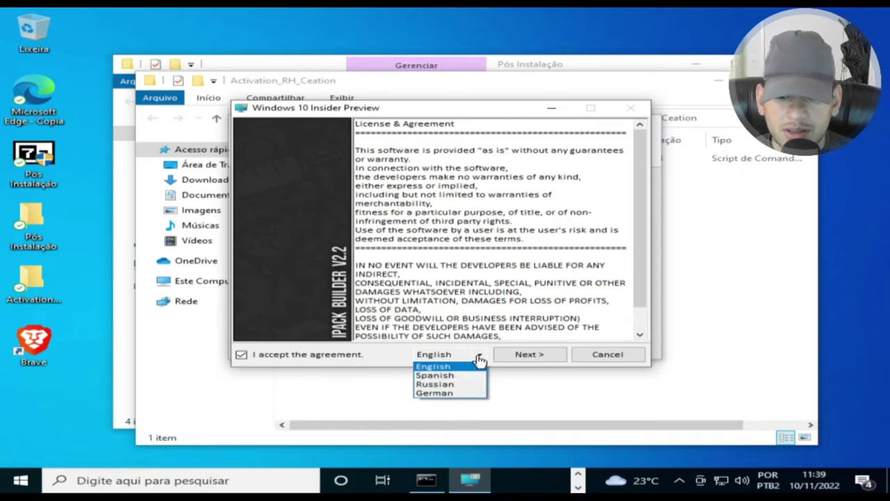
left_click(479, 358)
left_click(526, 355)
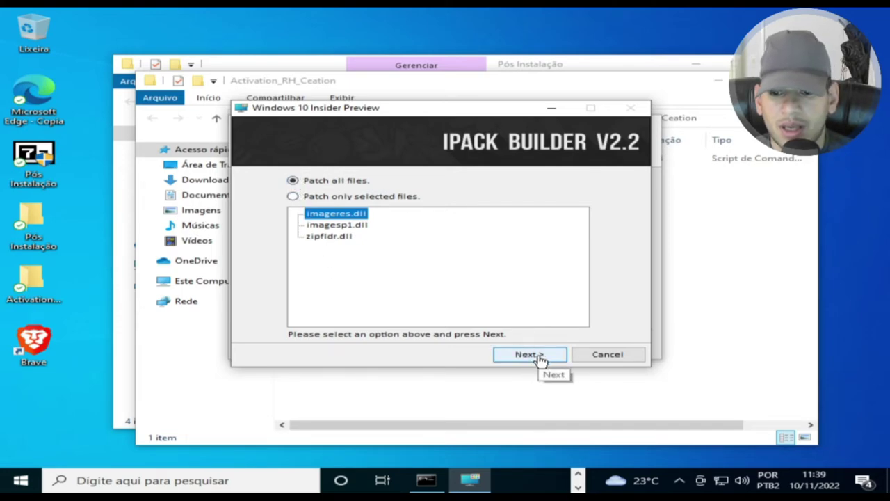
- Patch all files with a restore point, finishing the Windows 10 Insider Preview and Pós Instalação installers
left_click(529, 355)
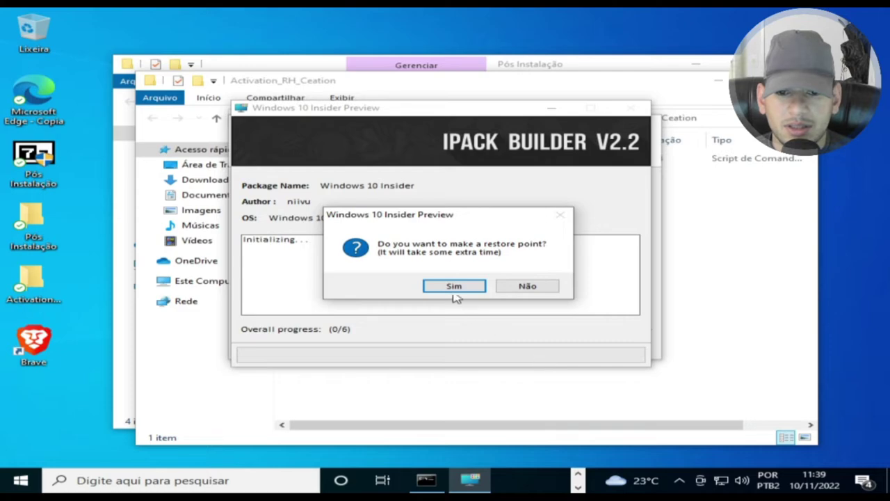
left_click(453, 285)
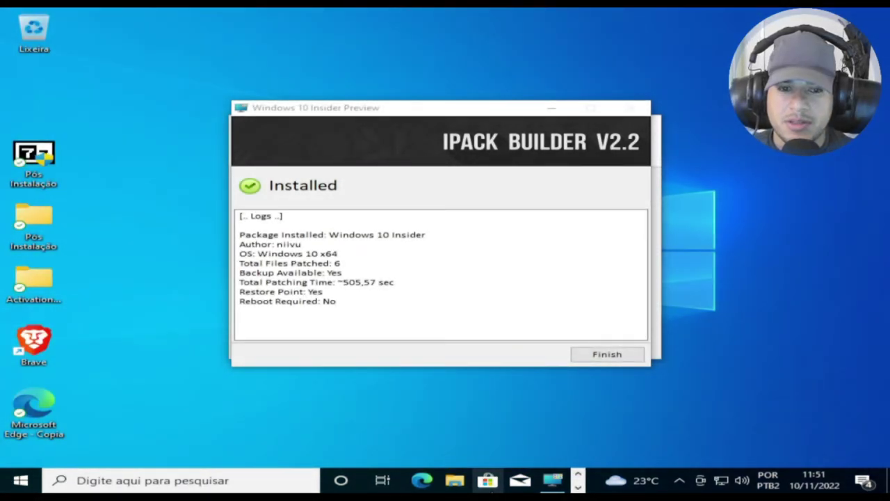
left_click(596, 357)
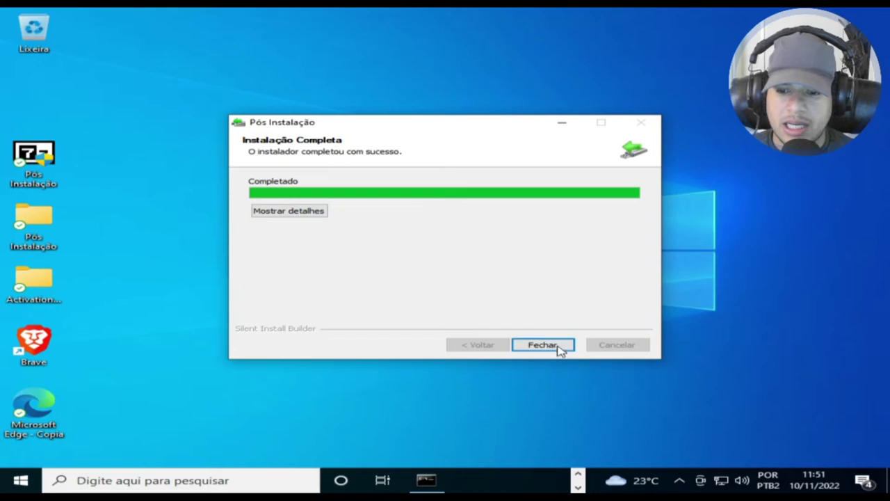
left_click(559, 348)
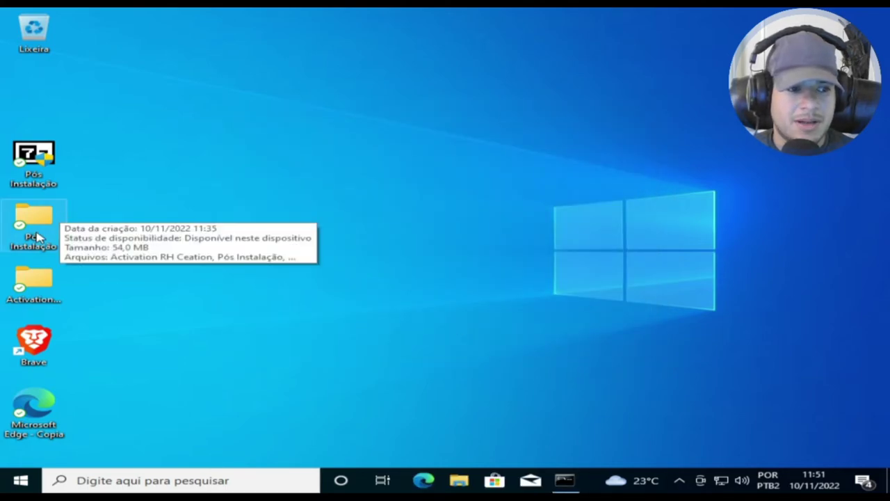
- Examine the updated folder icons in Pós Instalação, Área de Trabalho, Documentos, Músicas and Este Computador
double_click(36, 226)
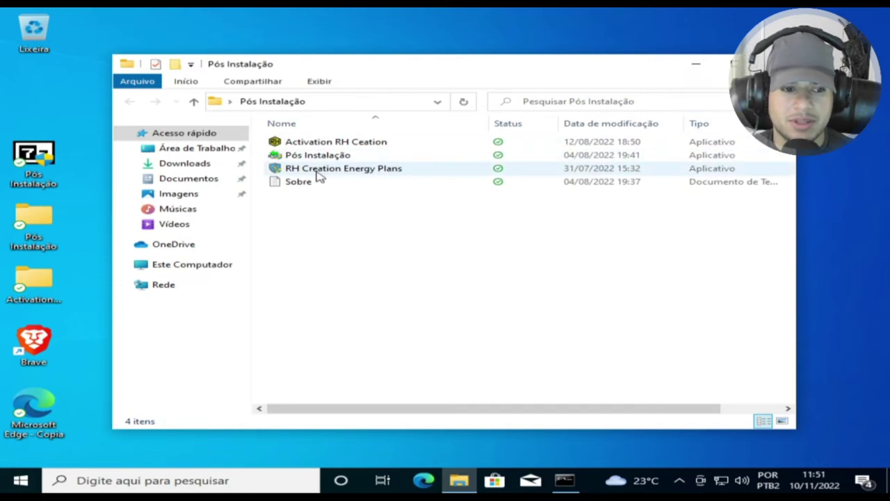
left_click(187, 151)
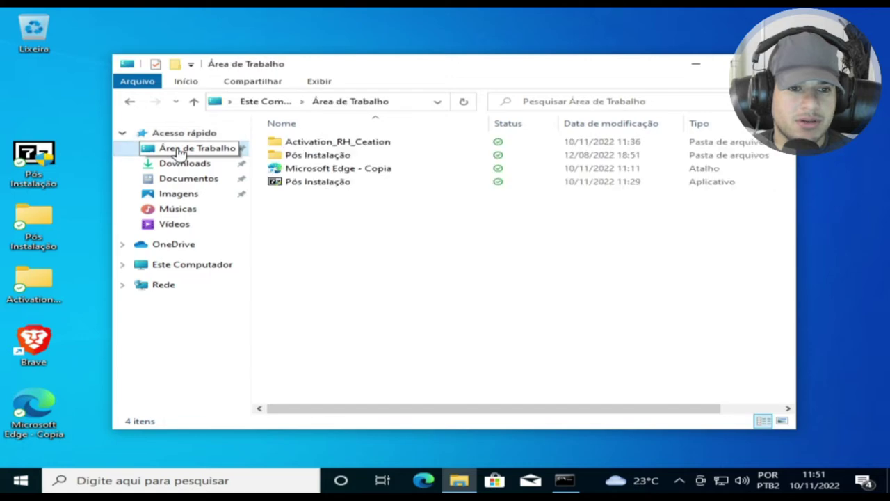
left_click(199, 178)
left_click(172, 208)
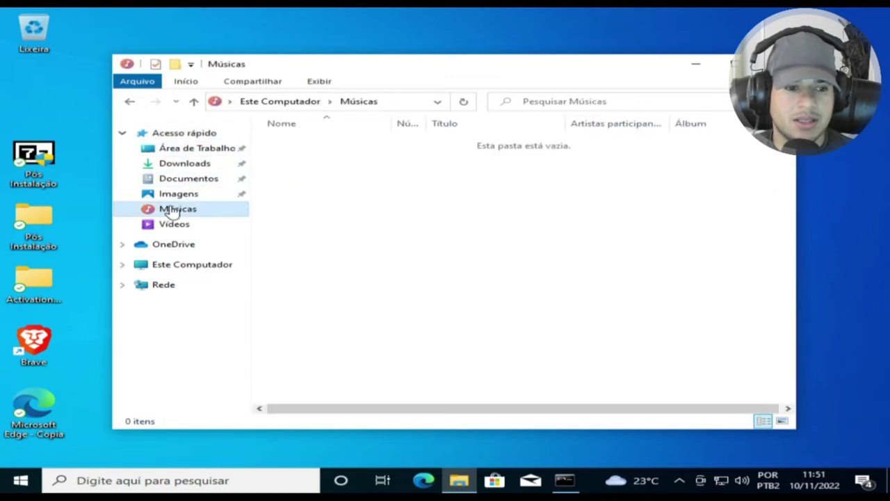
left_click(192, 264)
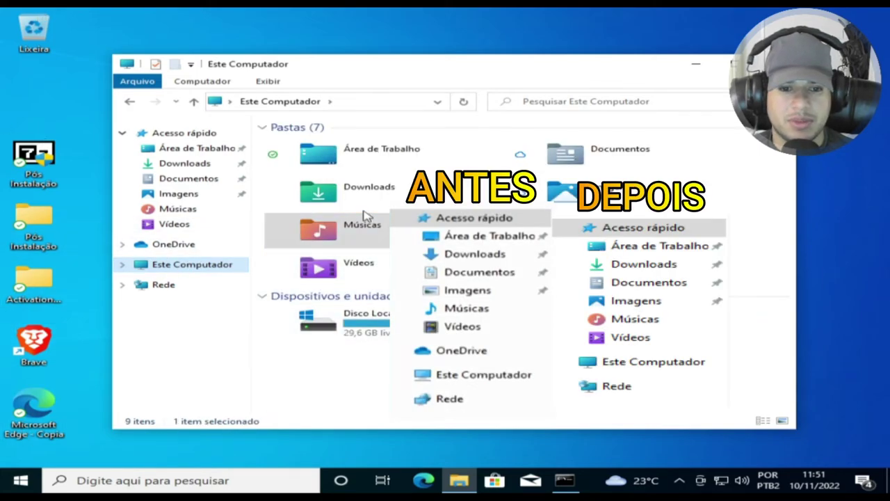
- Inspect the new icons of Imagens, Vídeos and Downloads in Este Computador and the quick access list, ending in the Vídeos folder
left_click(626, 195)
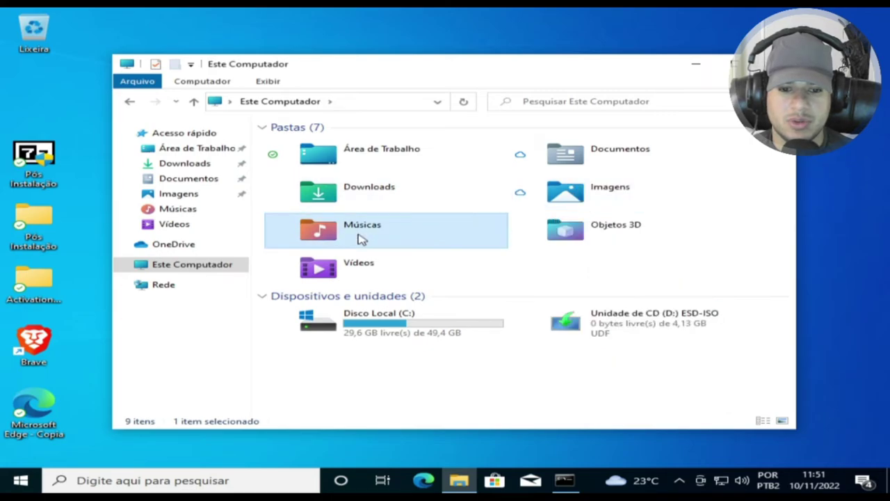
left_click(347, 282)
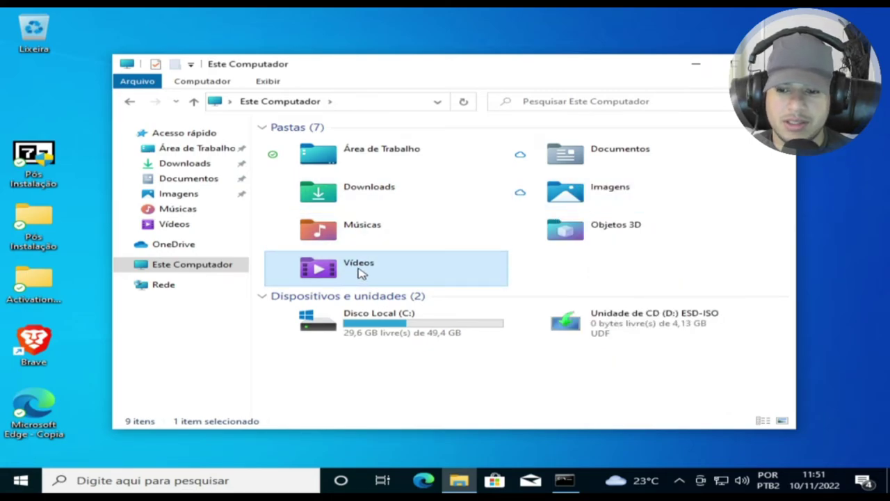
left_click(180, 164)
left_click(174, 225)
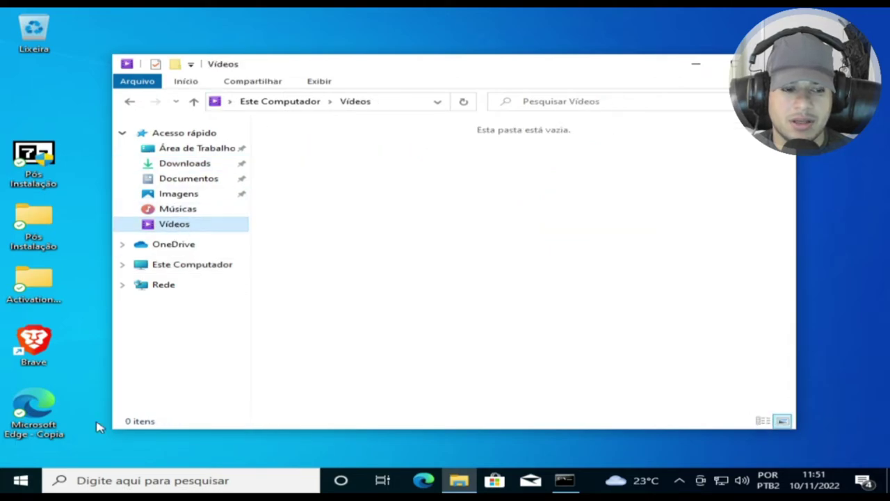
- Restart Windows
left_click(21, 480)
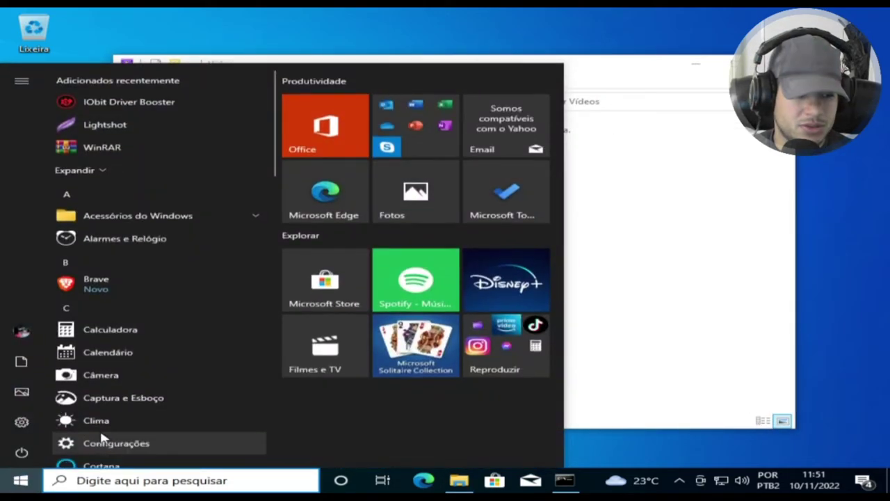
left_click(23, 452)
left_click(71, 423)
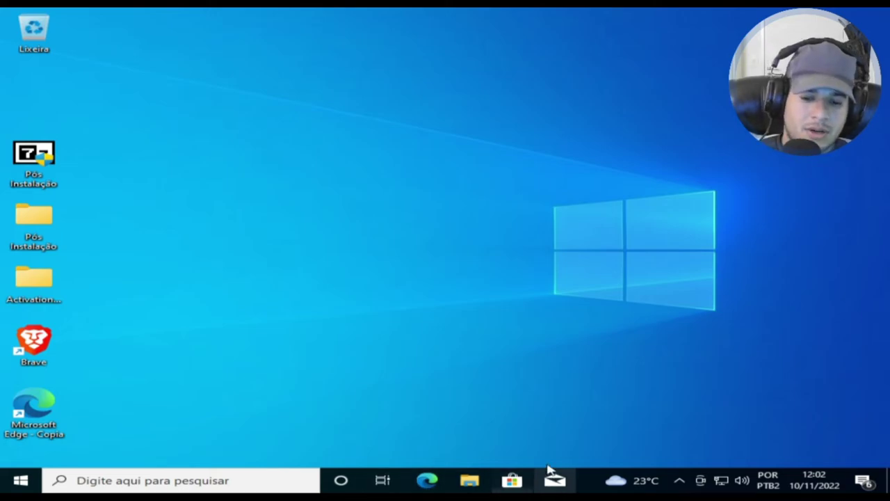
- Open Gerenciador de Tarefas and view the Desempenho data to check the system's resource usage
right_click(586, 481)
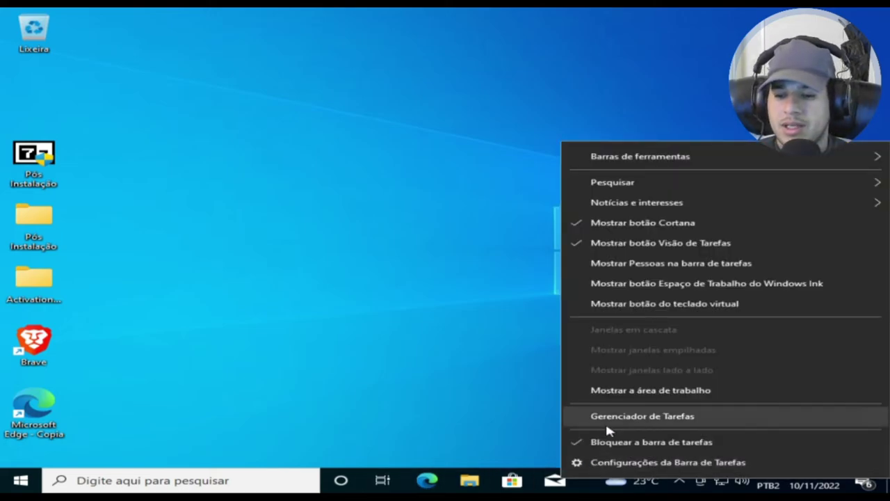
left_click(606, 417)
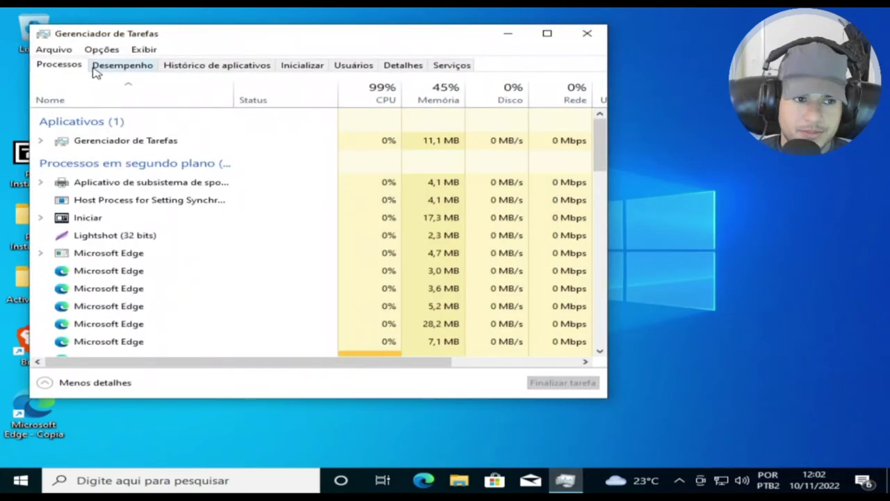
left_click(105, 68)
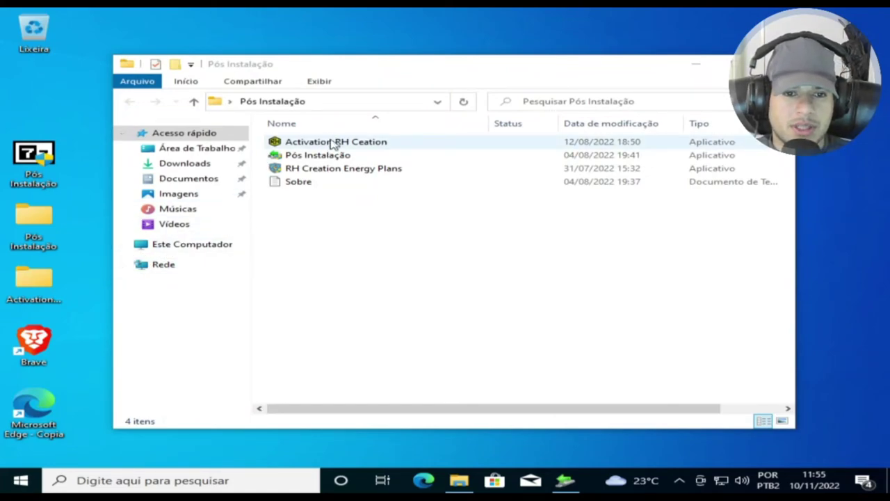
- Run the Activation_RH_Ceation script from its desktop folder as administrator, allowing it to make changes to the device
double_click(31, 307)
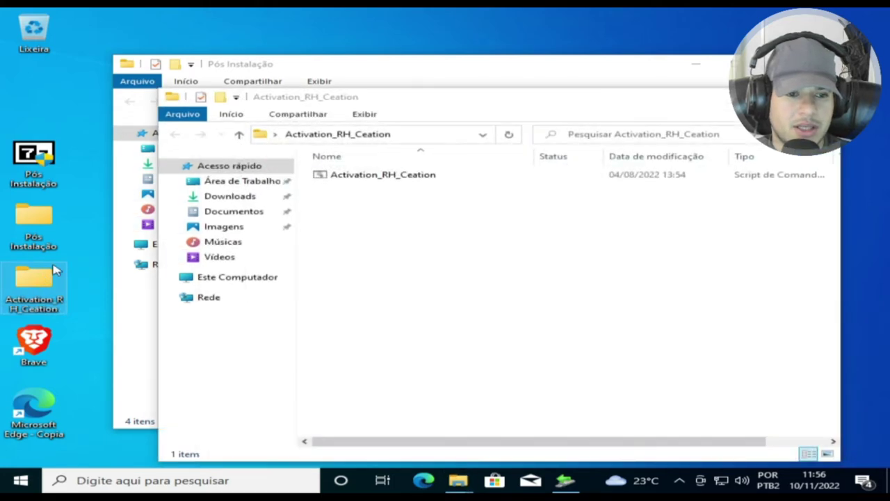
right_click(372, 169)
right_click(363, 177)
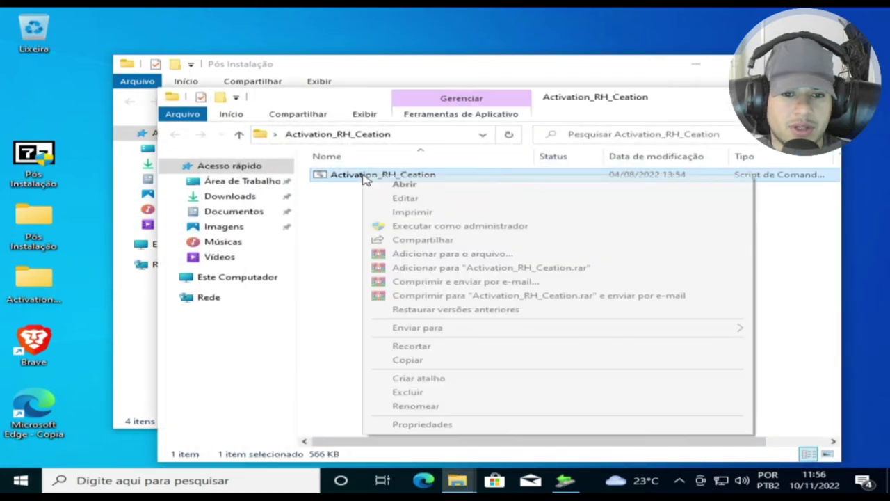
left_click(415, 226)
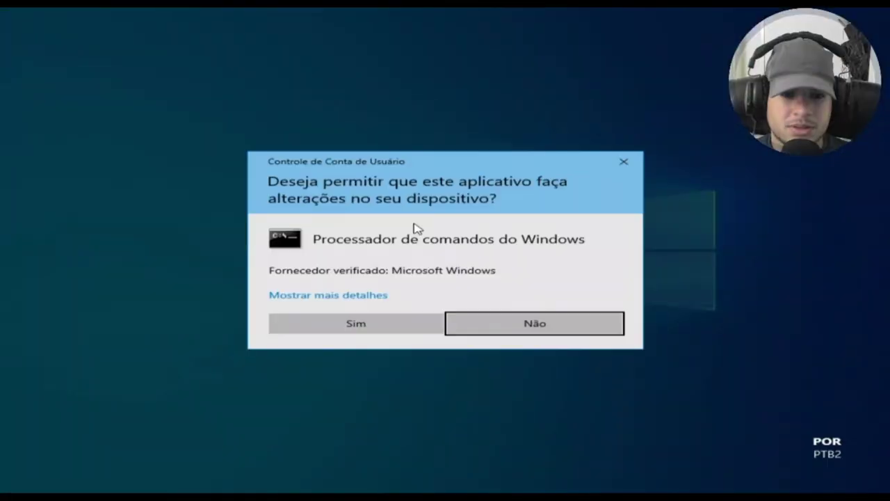
left_click(366, 322)
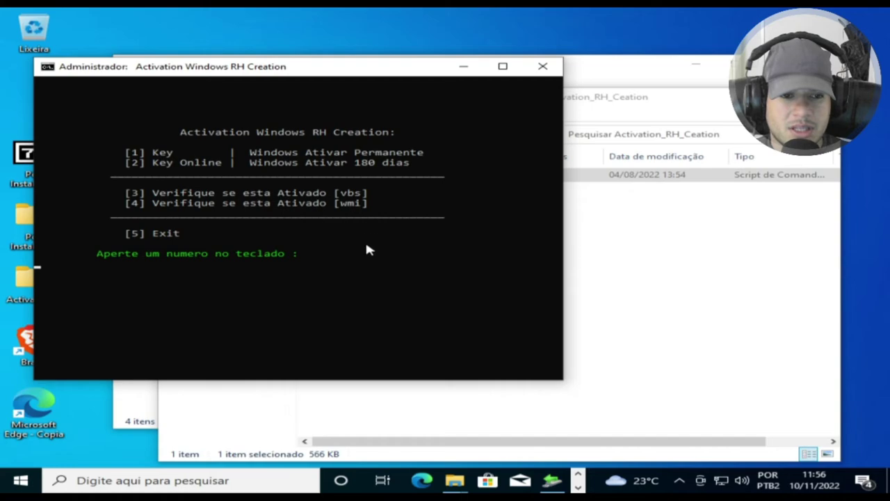
- Check the Windows activation status with the vbs verification and return to the script's main menu
key("1")
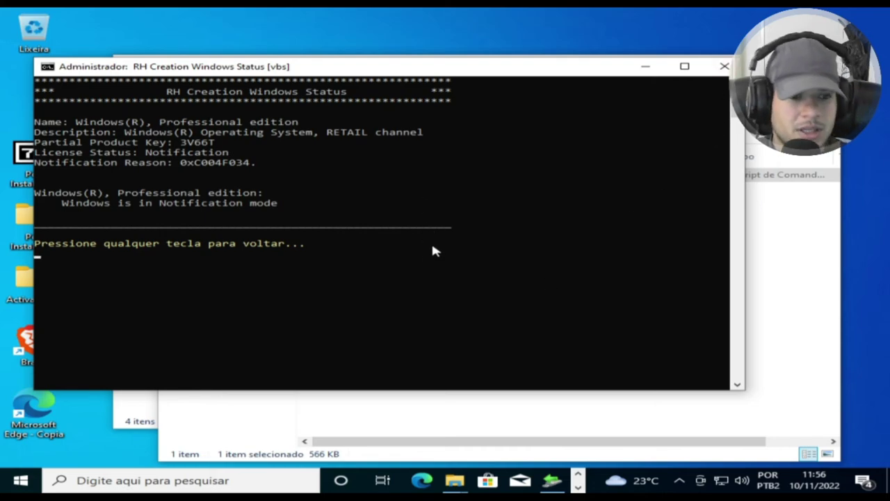
left_click(314, 287)
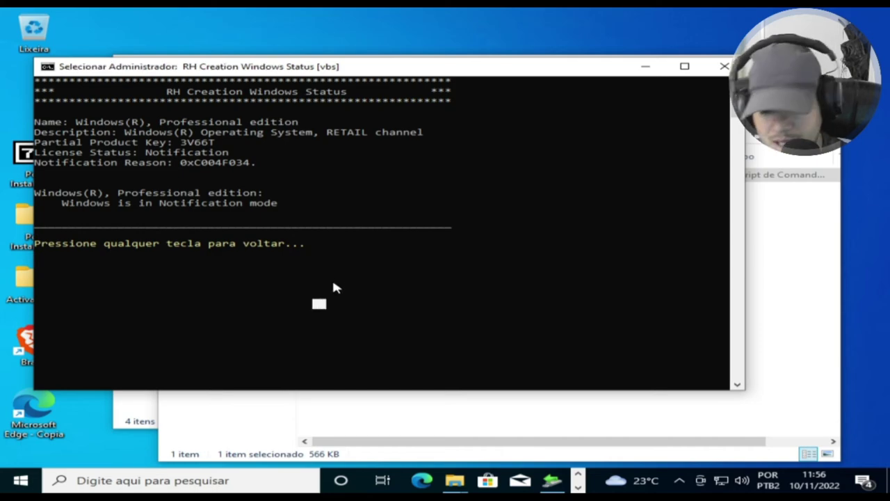
right_click(333, 287)
key("Return")
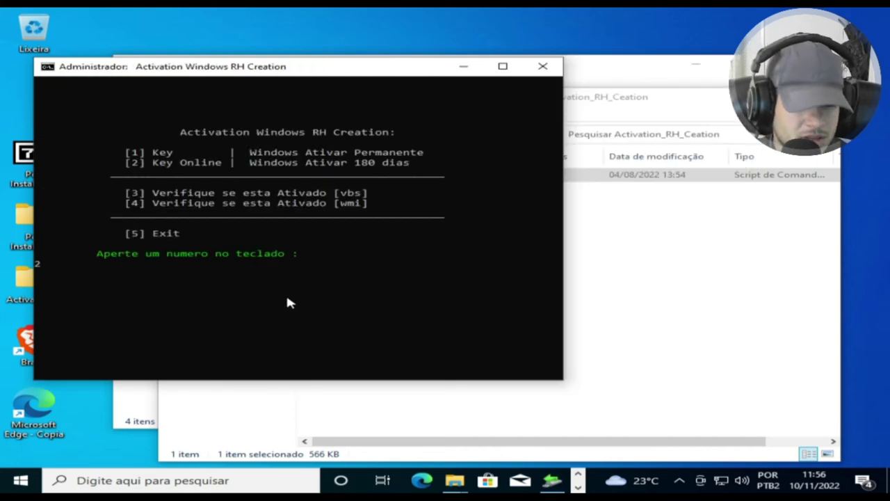
- Start the 180-day Key Online activation for Windows only
key("2")
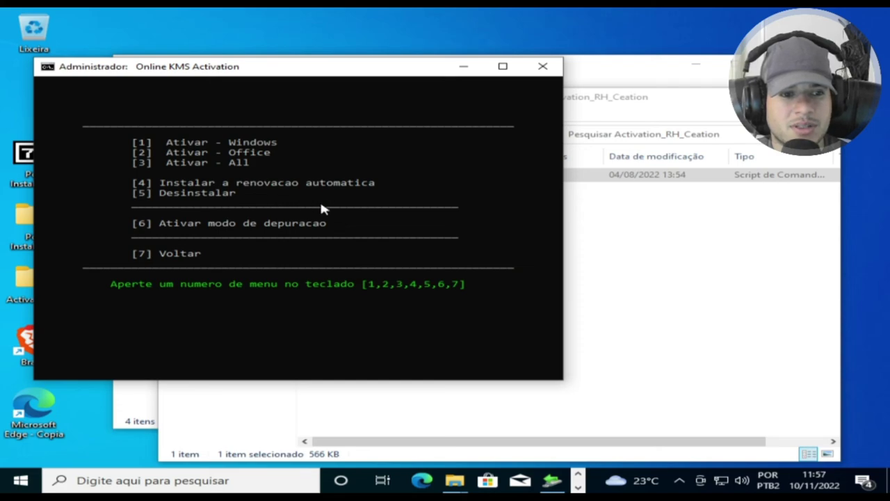
key("1")
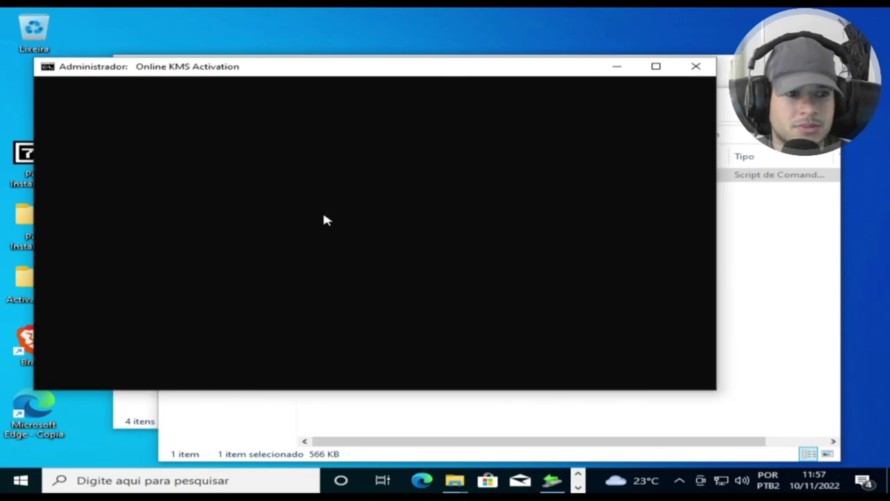